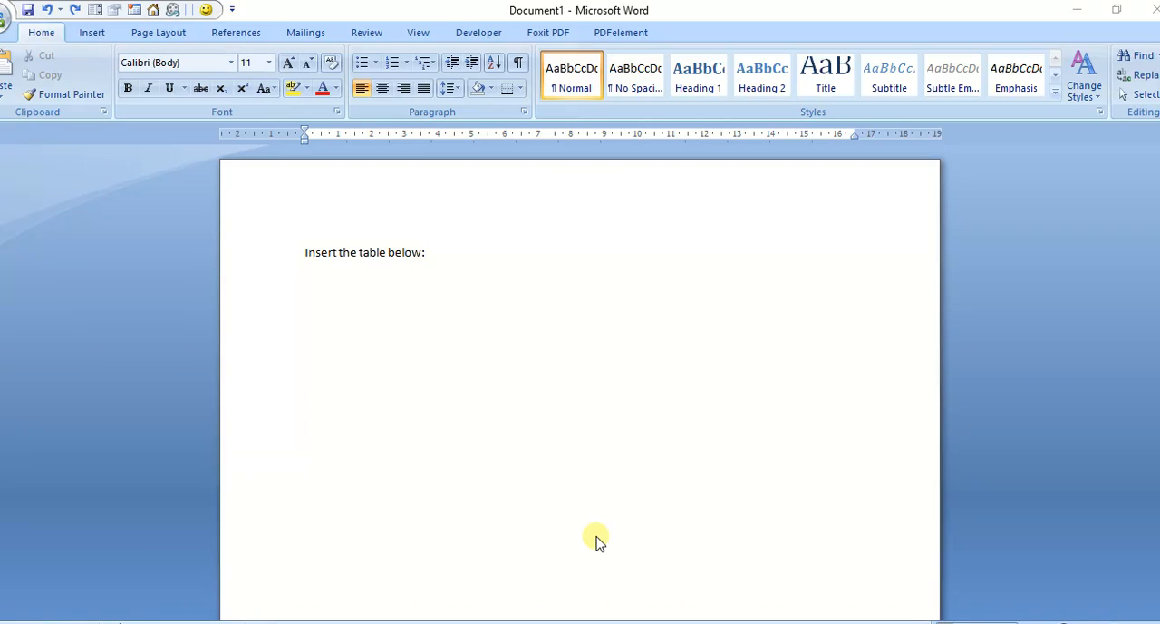
Step: Insert a table with 2 columns and 5 rows below the line "Insert the table below:"
{"action": "left_click", "coordinate": [314, 317]}
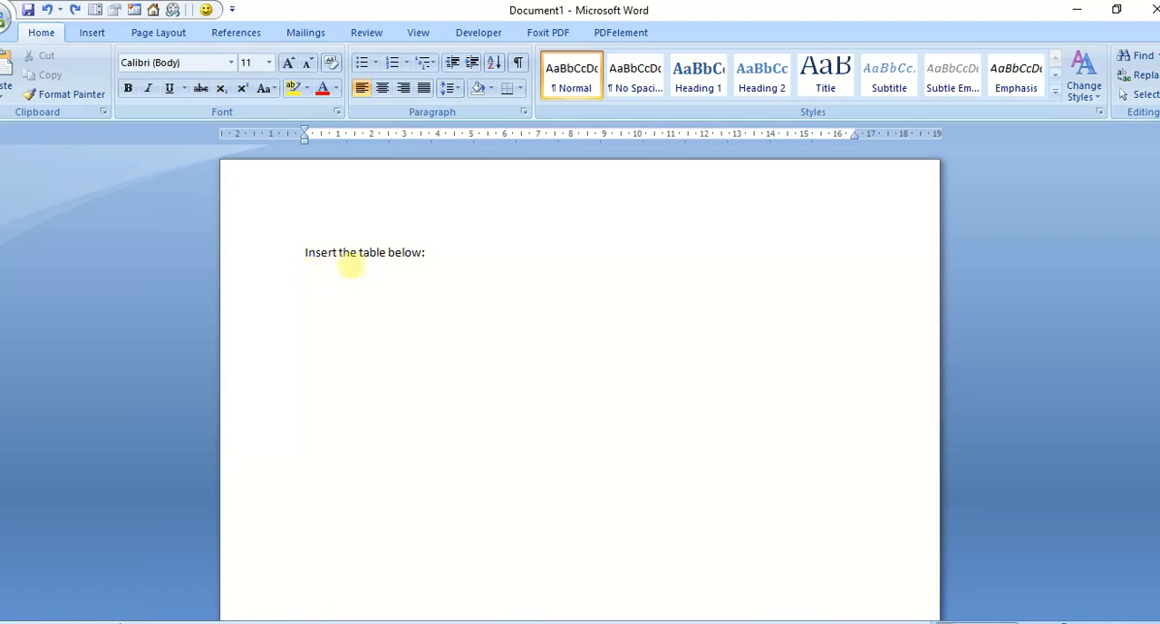
{"action": "left_click", "coordinate": [91, 36]}
{"action": "left_click", "coordinate": [120, 95]}
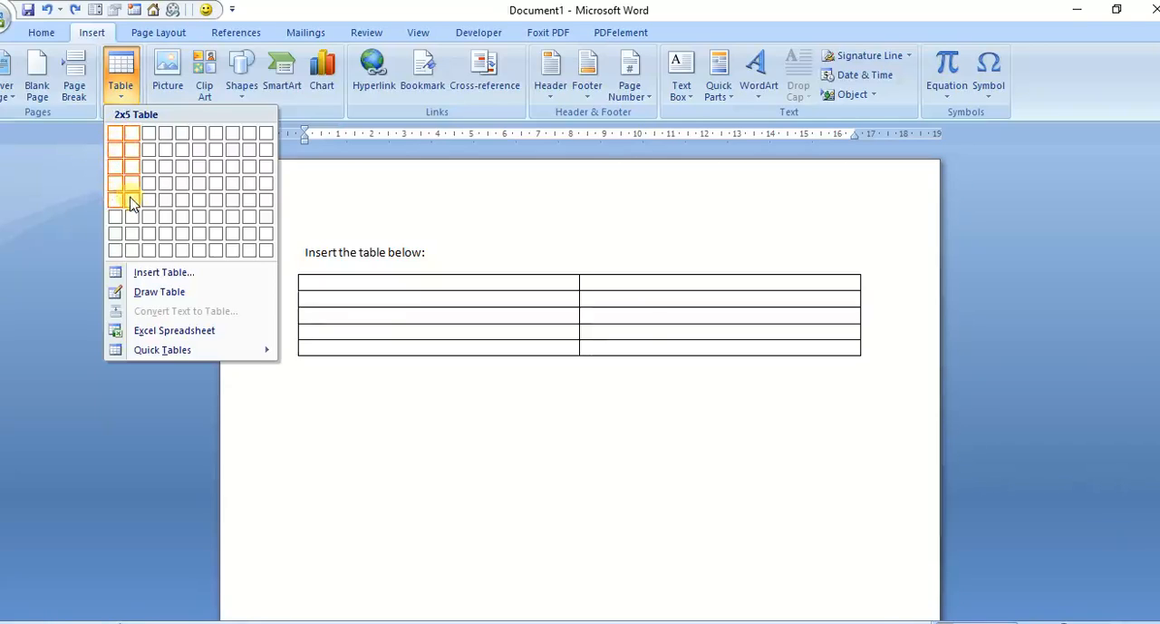
{"action": "left_click", "coordinate": [164, 273]}
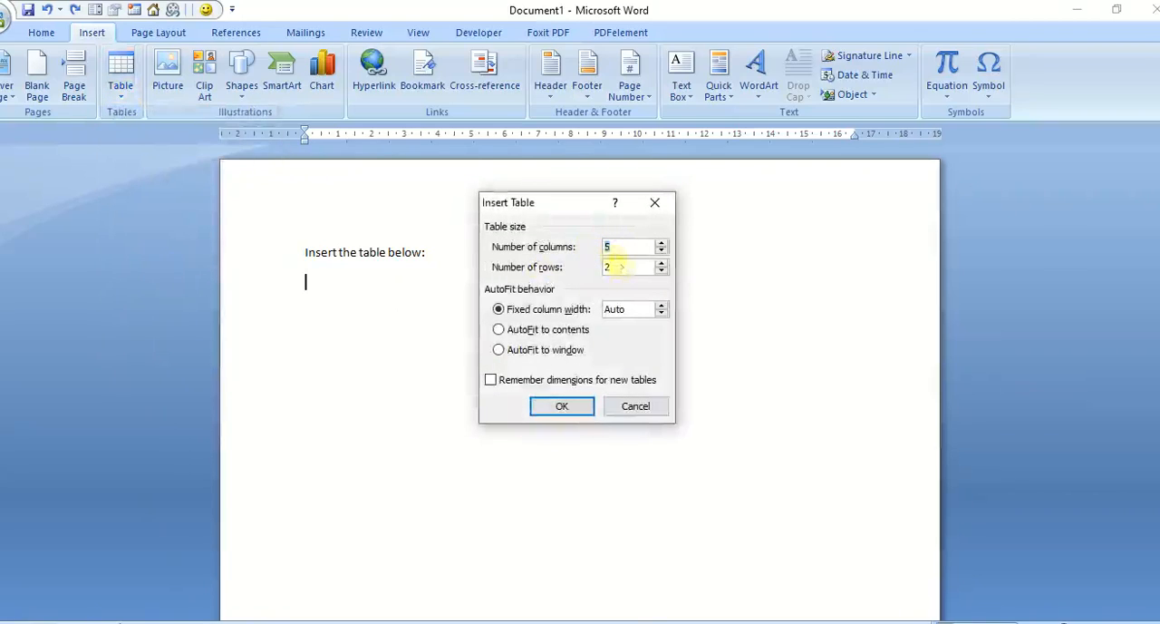
{"action": "left_click", "coordinate": [608, 246]}
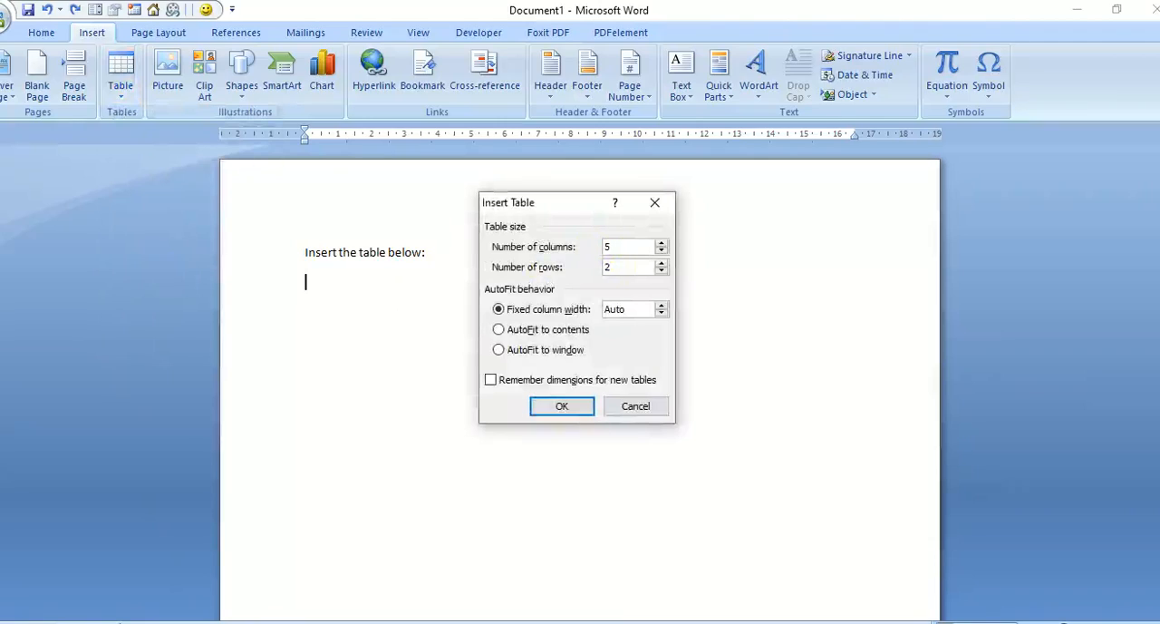
{"action": "double_click", "coordinate": [611, 267]}
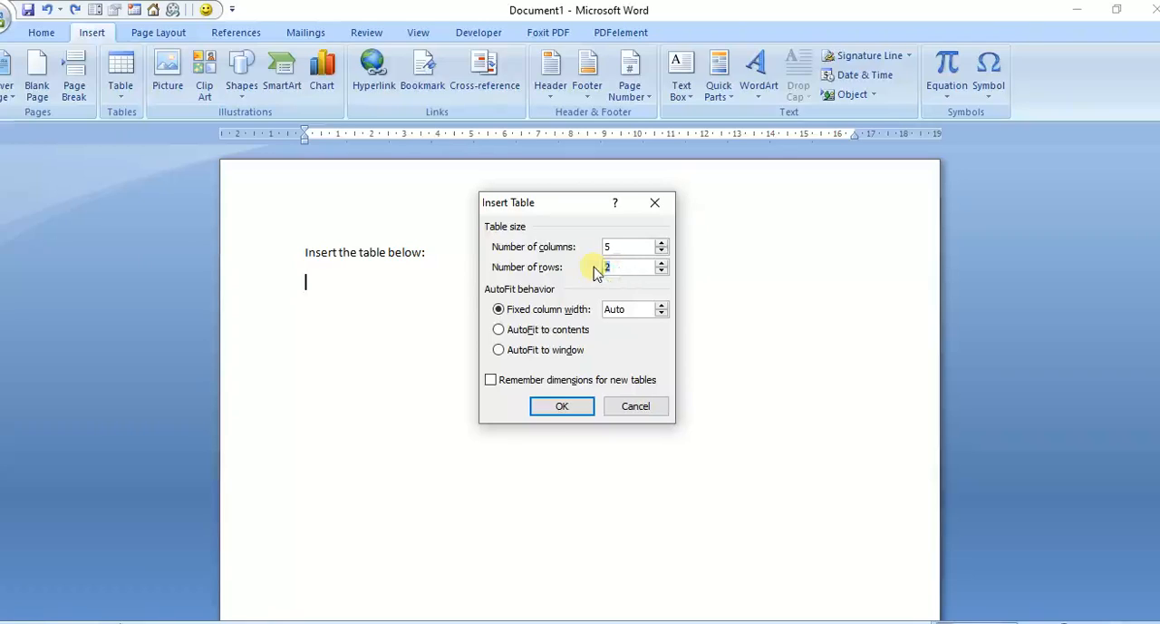
{"action": "type", "text": "5"}
{"action": "double_click", "coordinate": [622, 244]}
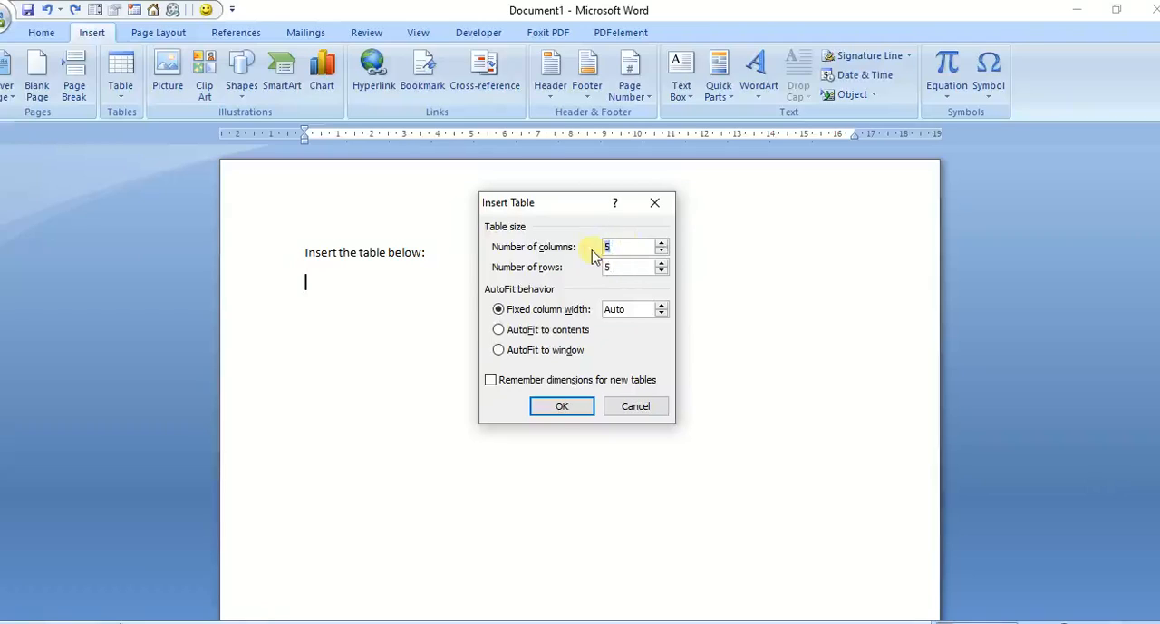
{"action": "type", "text": "2"}
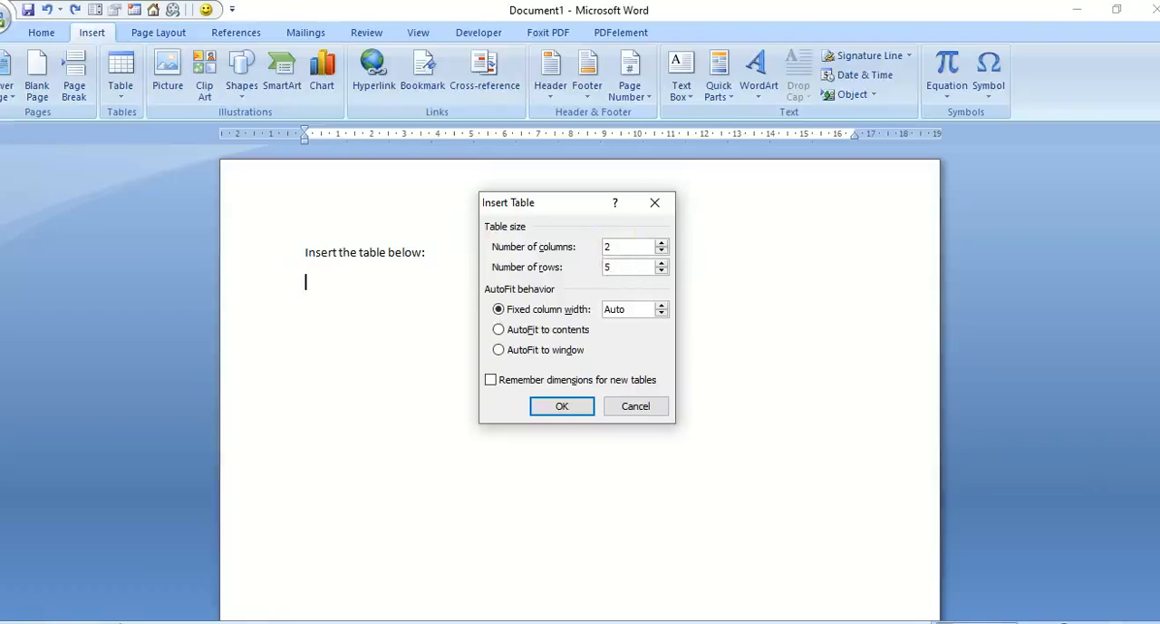
{"action": "left_click", "coordinate": [565, 405]}
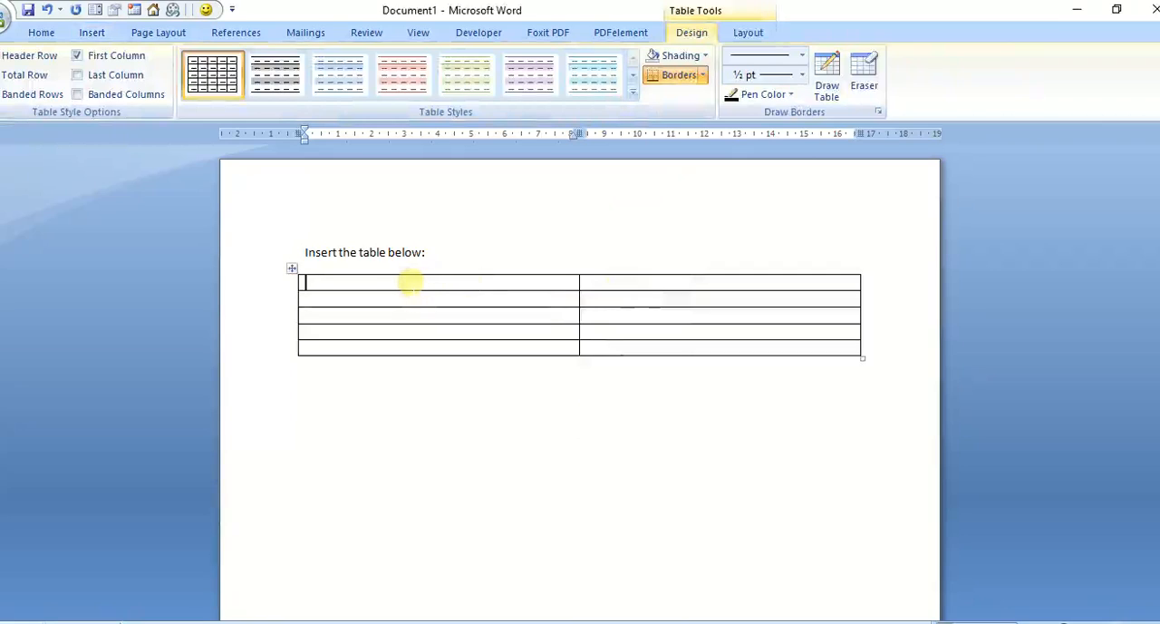
Step: Enter the title "HEART MIDDLE QUARTERS" in the first cell of the table
{"action": "type", "text": "H"}
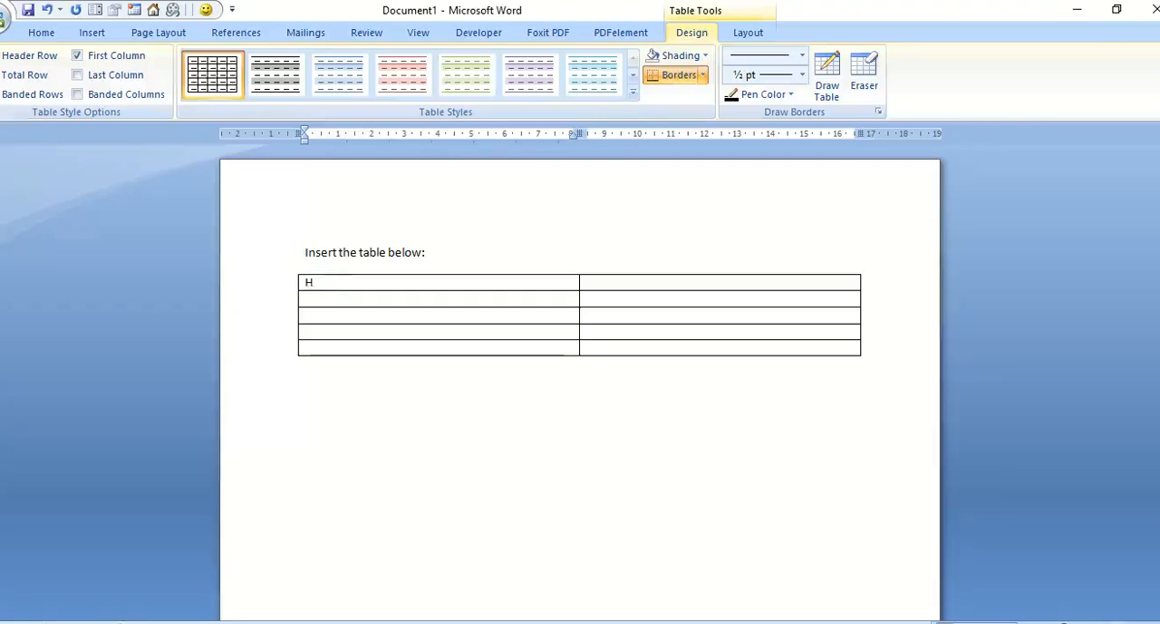
{"action": "type", "text": "EART MIDDLE"}
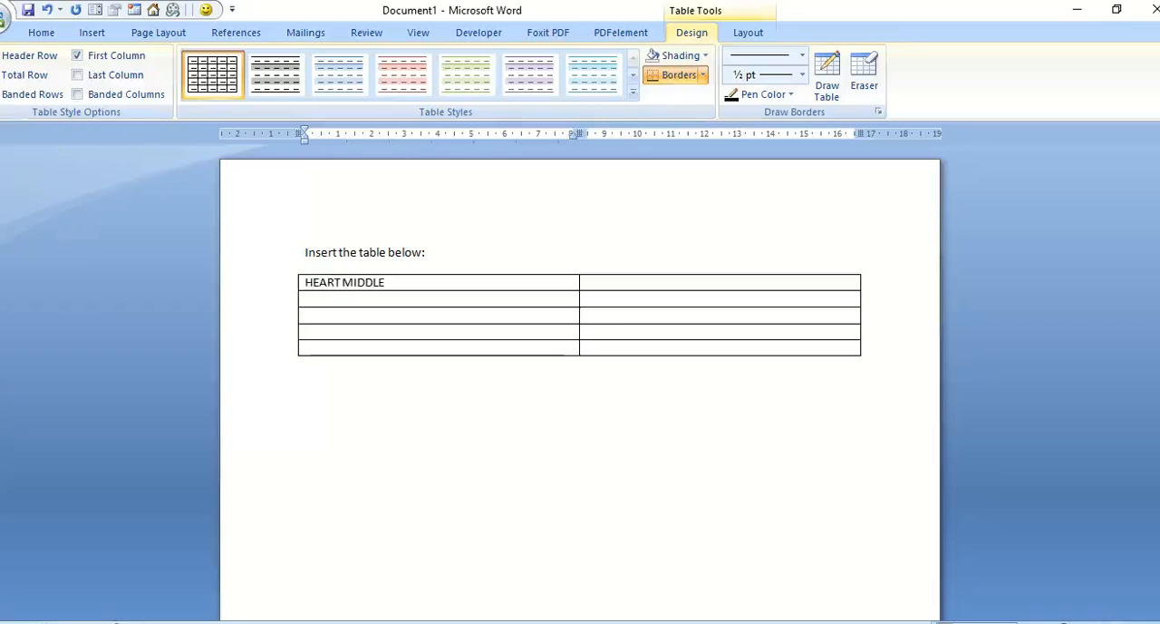
{"action": "type", "text": " Q"}
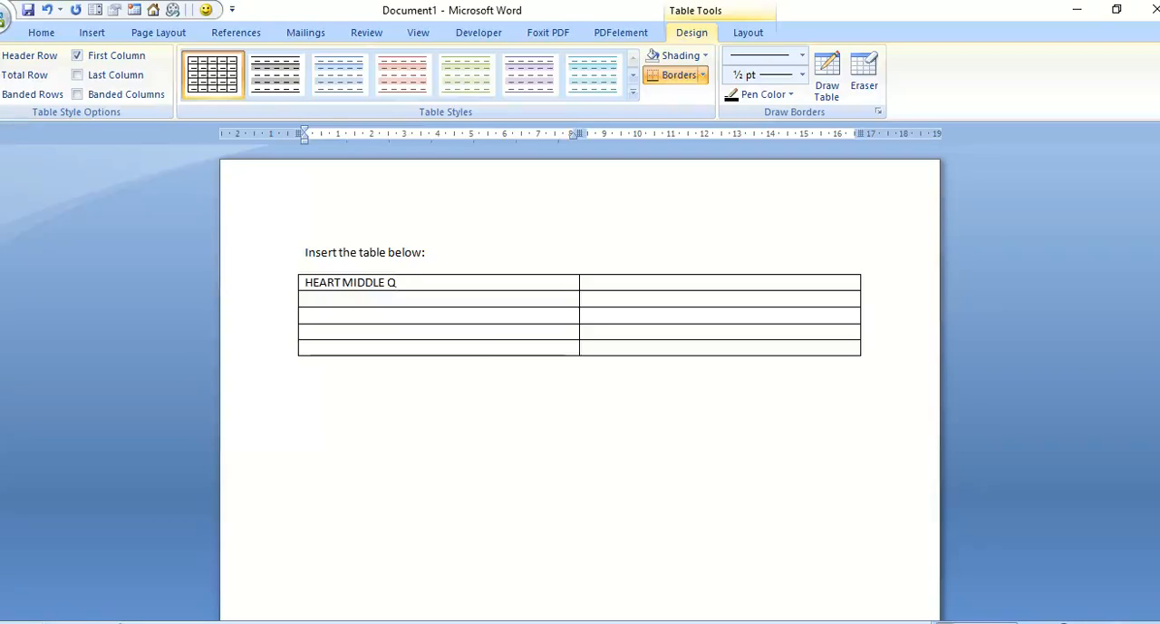
{"action": "type", "text": "UARTERS"}
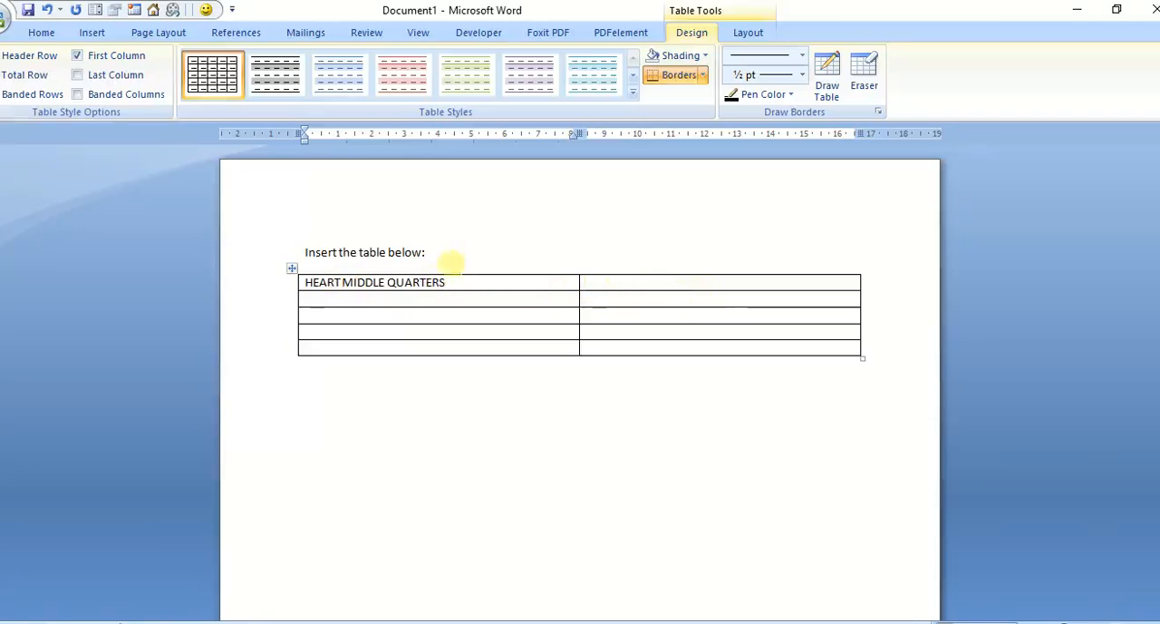
Step: Merge the two cells of the table's first row into one title cell
{"action": "left_click_drag", "start_coordinate": [698, 279], "coordinate": [564, 279]}
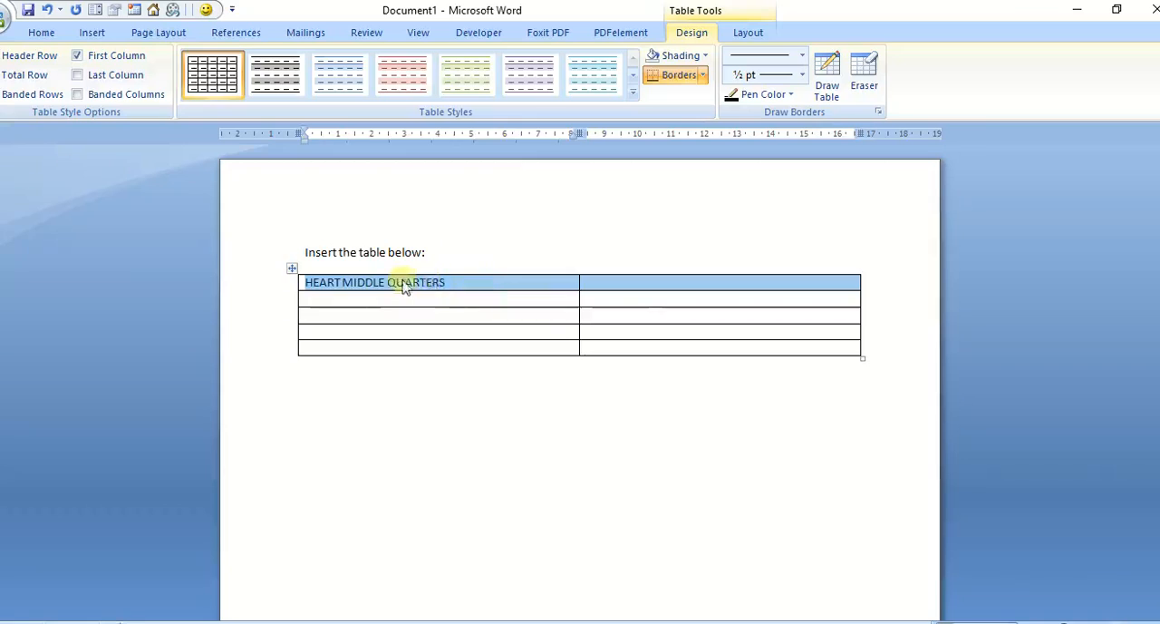
{"action": "right_click", "coordinate": [536, 284]}
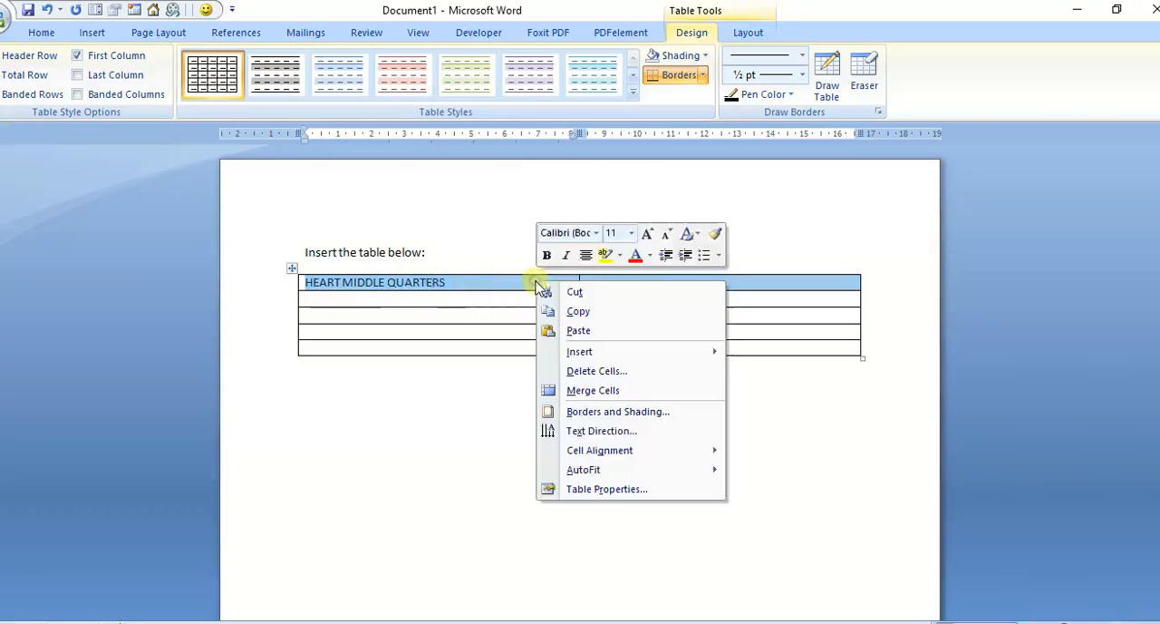
{"action": "left_click", "coordinate": [596, 391]}
{"action": "left_click", "coordinate": [501, 286]}
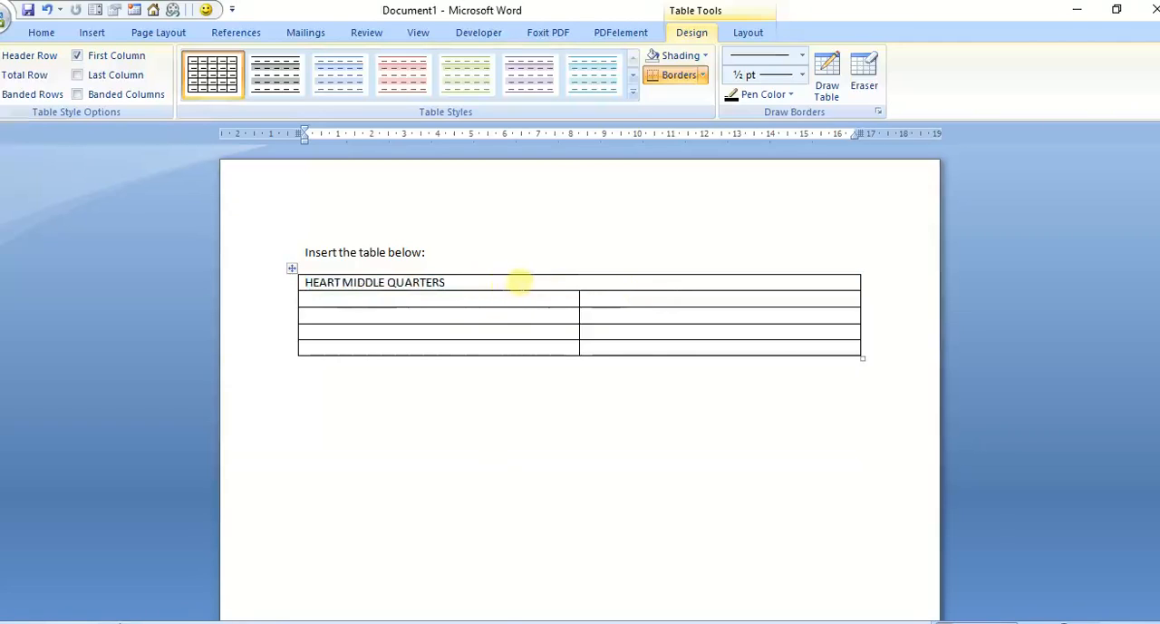
Step: Format the table title "HEART MIDDLE QUARTERS" as bold, centred and font size 16
{"action": "left_click_drag", "start_coordinate": [493, 285], "coordinate": [314, 281]}
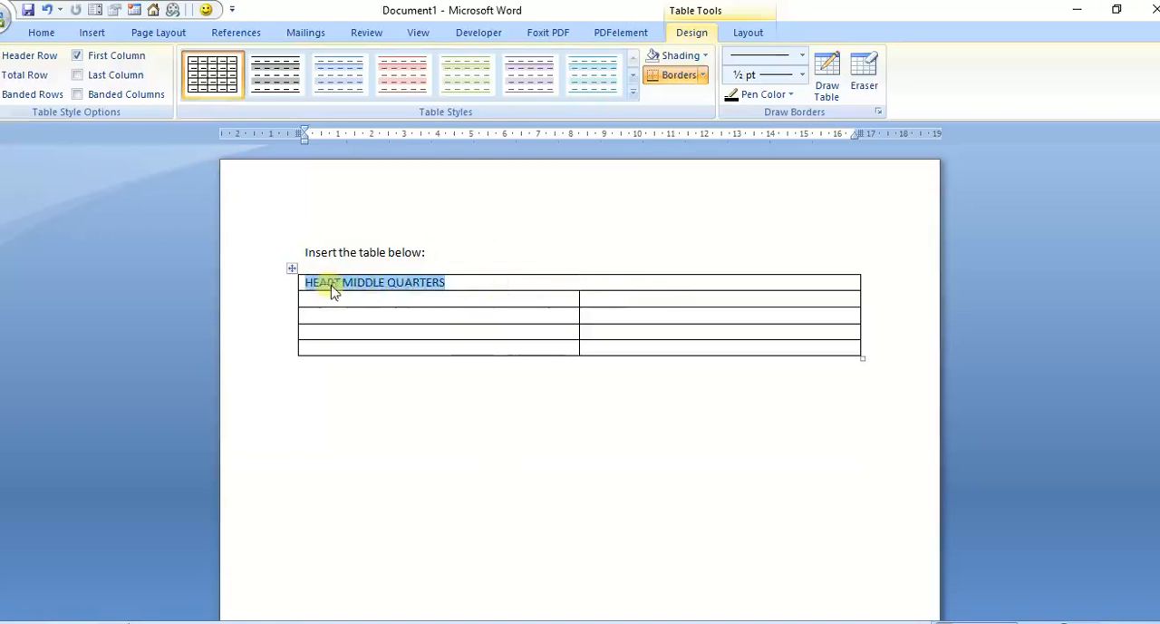
{"action": "left_click", "coordinate": [41, 33]}
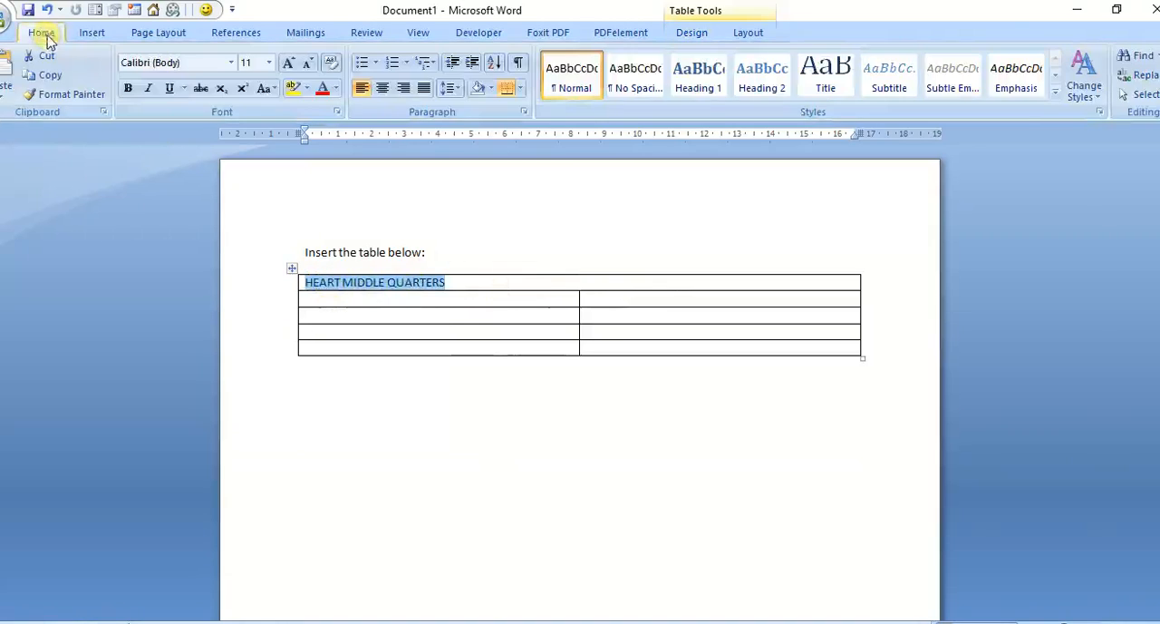
{"action": "left_click", "coordinate": [127, 88]}
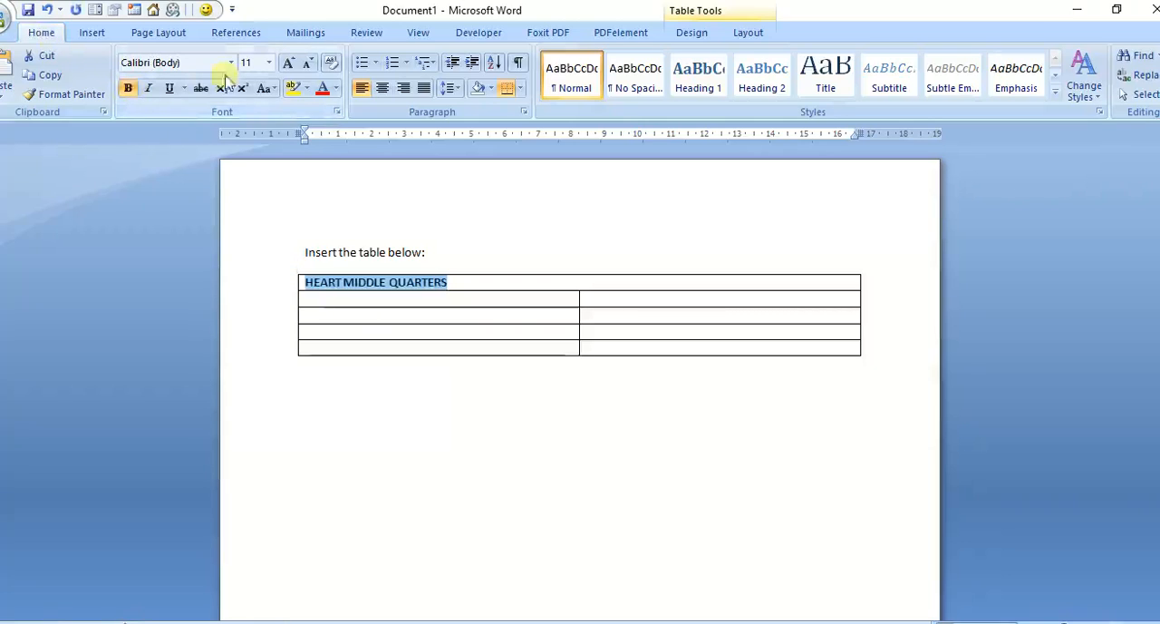
{"action": "left_click", "coordinate": [383, 88]}
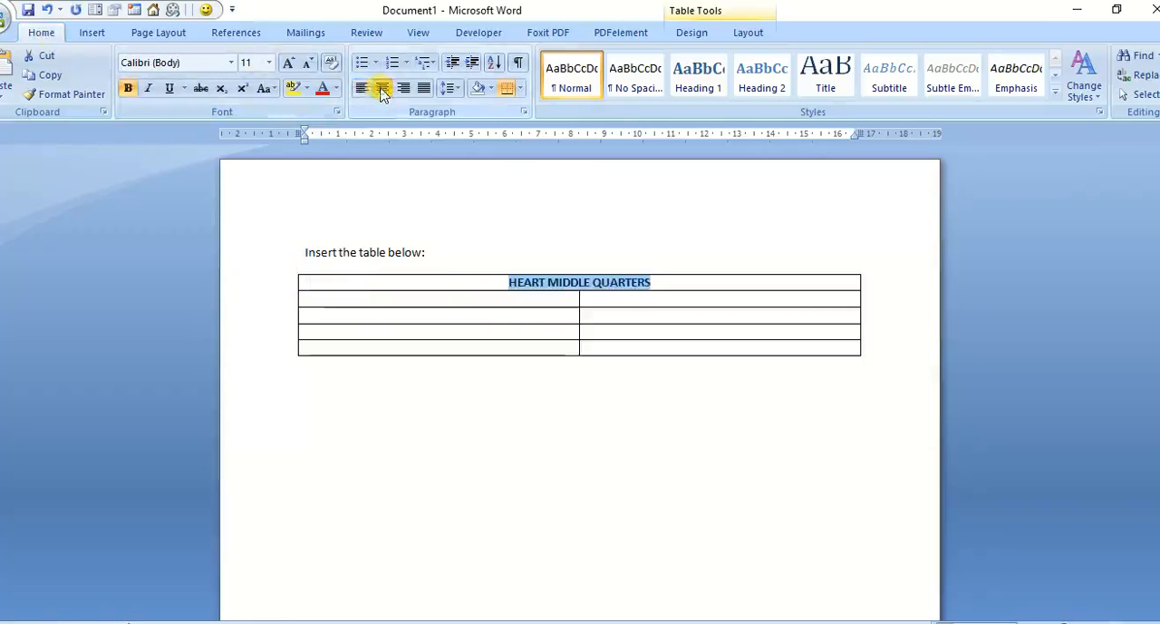
{"action": "left_click", "coordinate": [269, 62]}
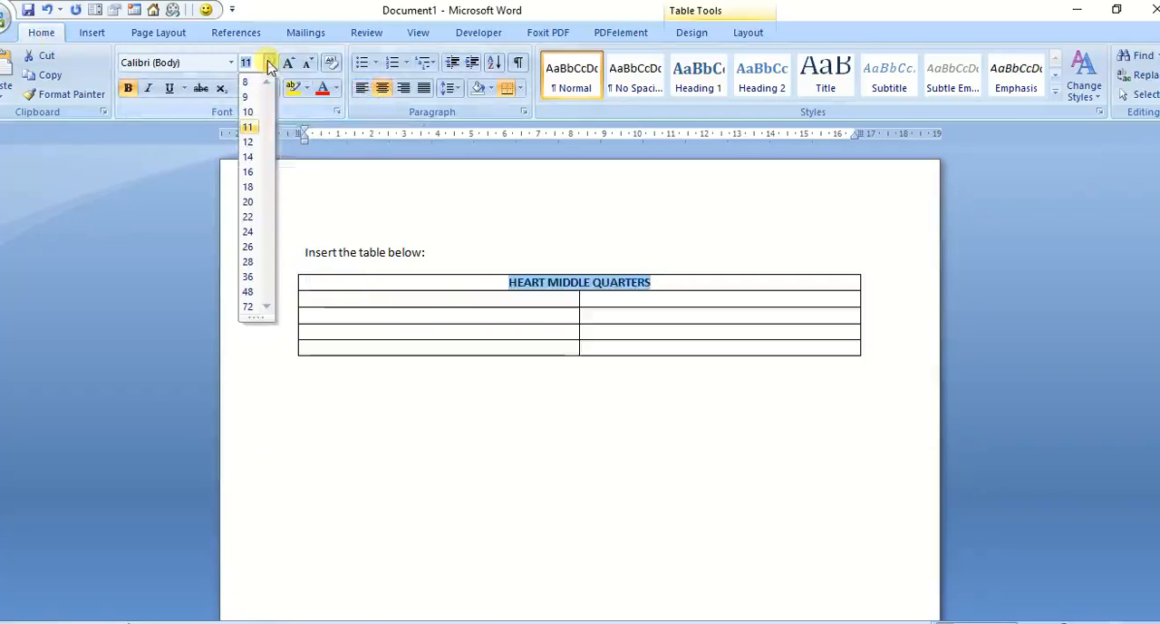
{"action": "left_click", "coordinate": [248, 172]}
Step: Fill the table's second row with the labels "First Name:" and "Last Name:"
{"action": "left_click", "coordinate": [415, 306]}
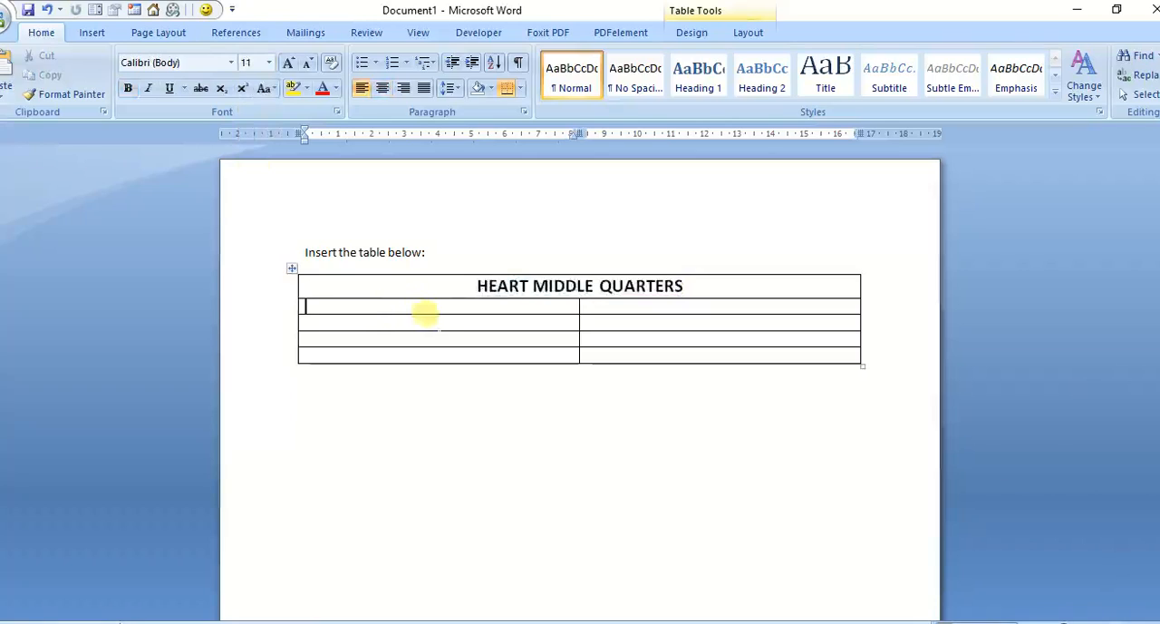
{"action": "type", "text": "Fi"}
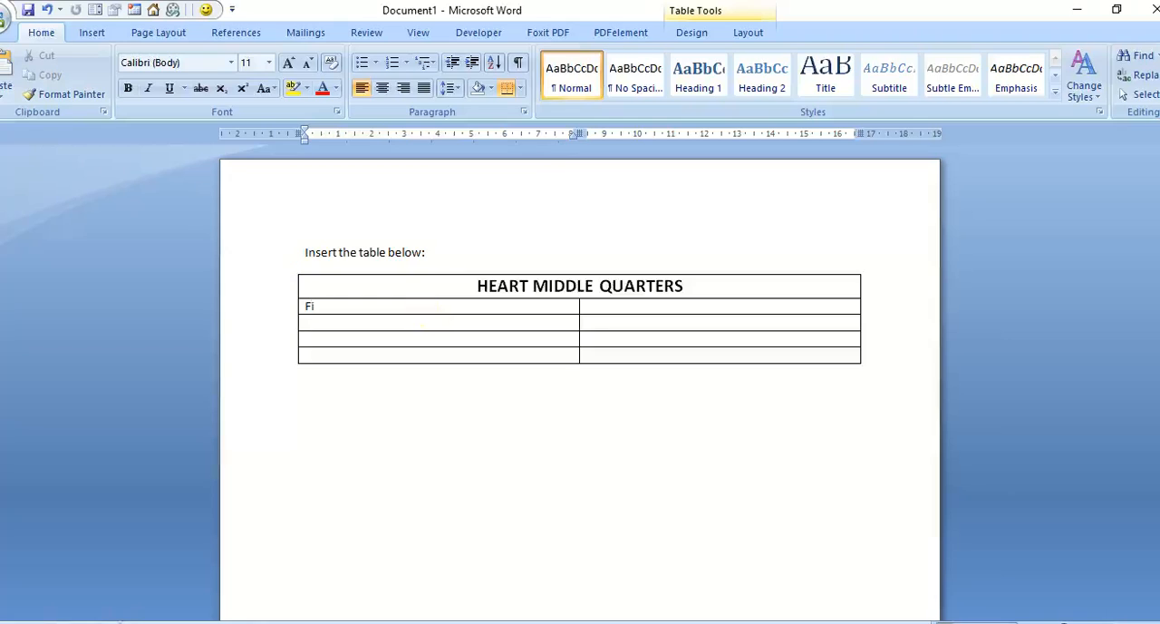
{"action": "type", "text": "rst Name:"}
{"action": "left_click", "coordinate": [590, 306]}
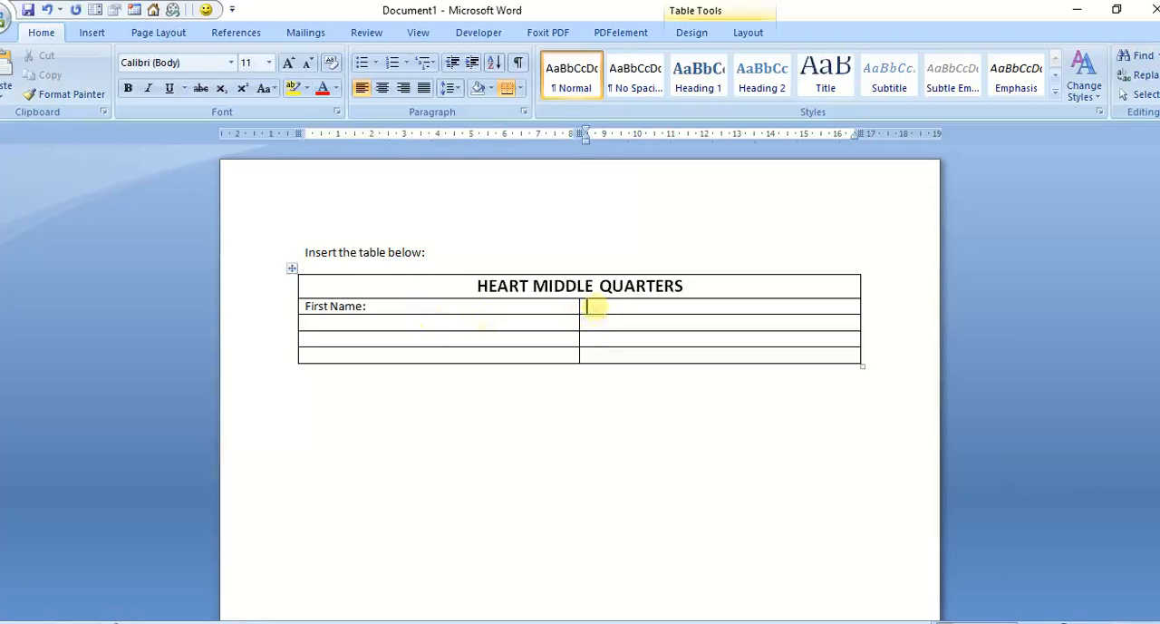
{"action": "type", "text": "Last"}
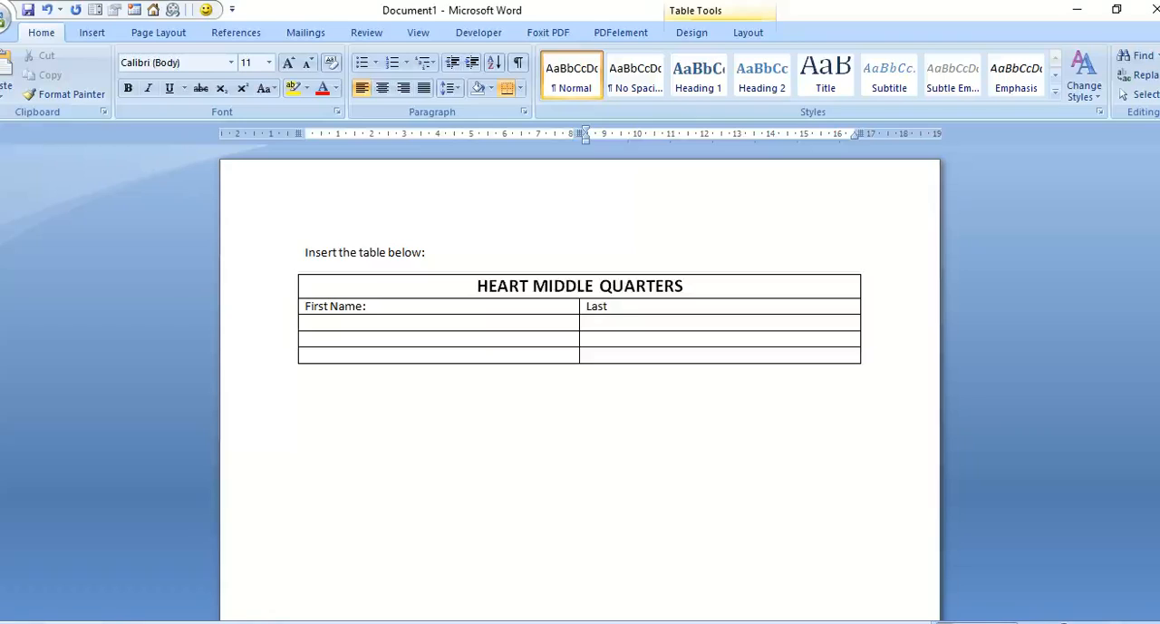
{"action": "type", "text": " Name:"}
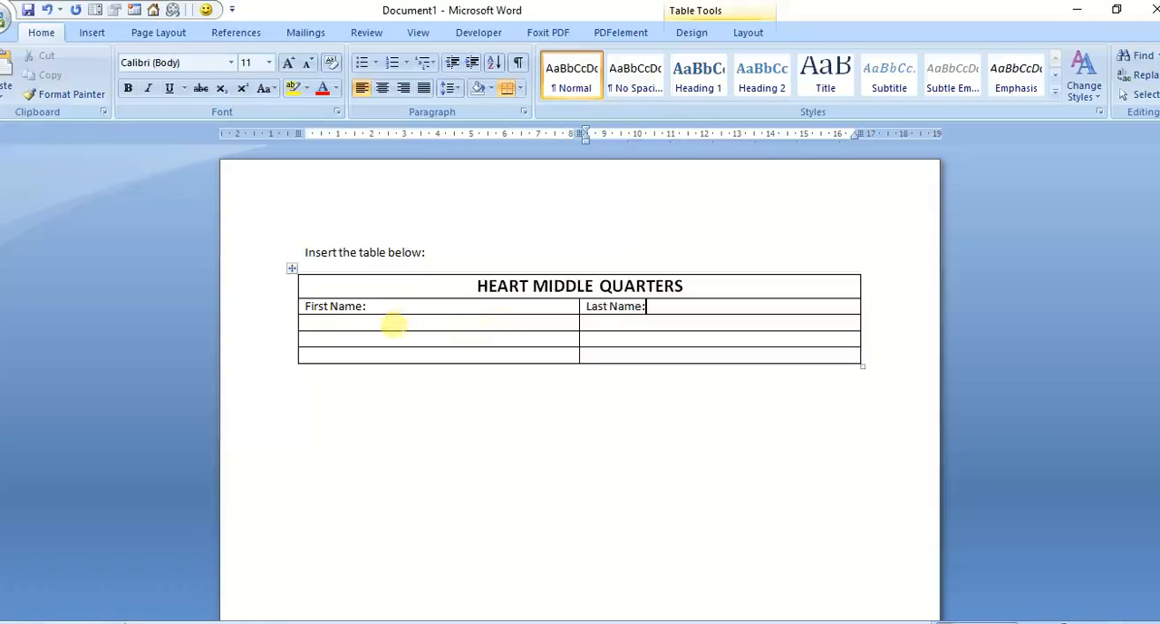
Step: Fill the table's third row with the labels "D.O.B:" and "Tel:"
{"action": "left_click", "coordinate": [393, 325]}
{"action": "type", "text": "D."}
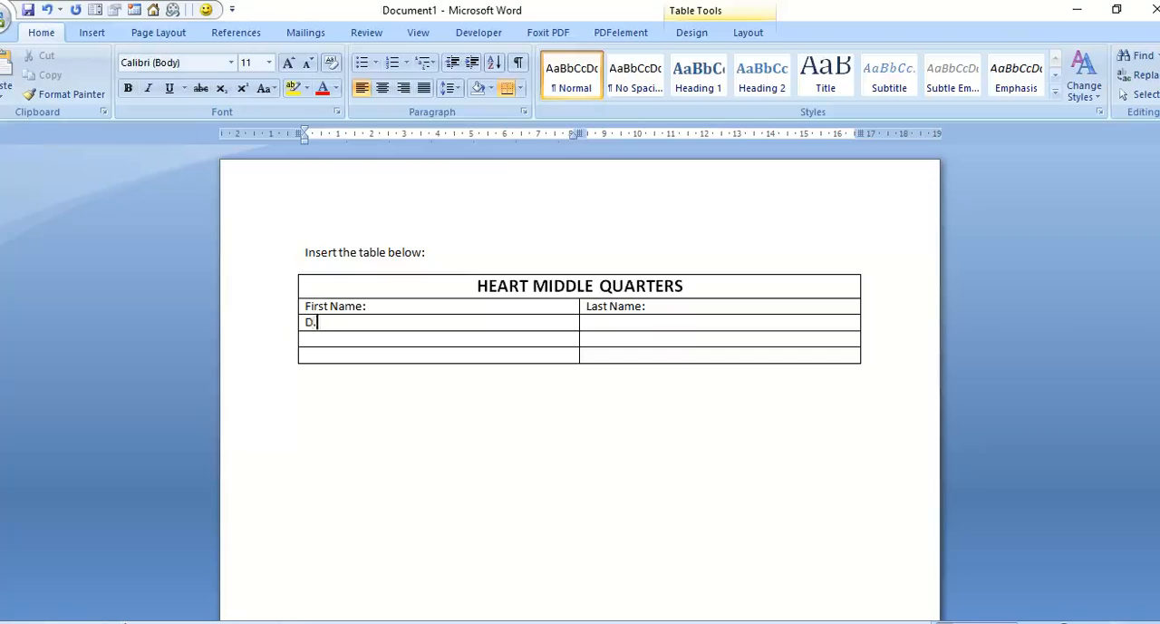
{"action": "type", "text": "O.B:"}
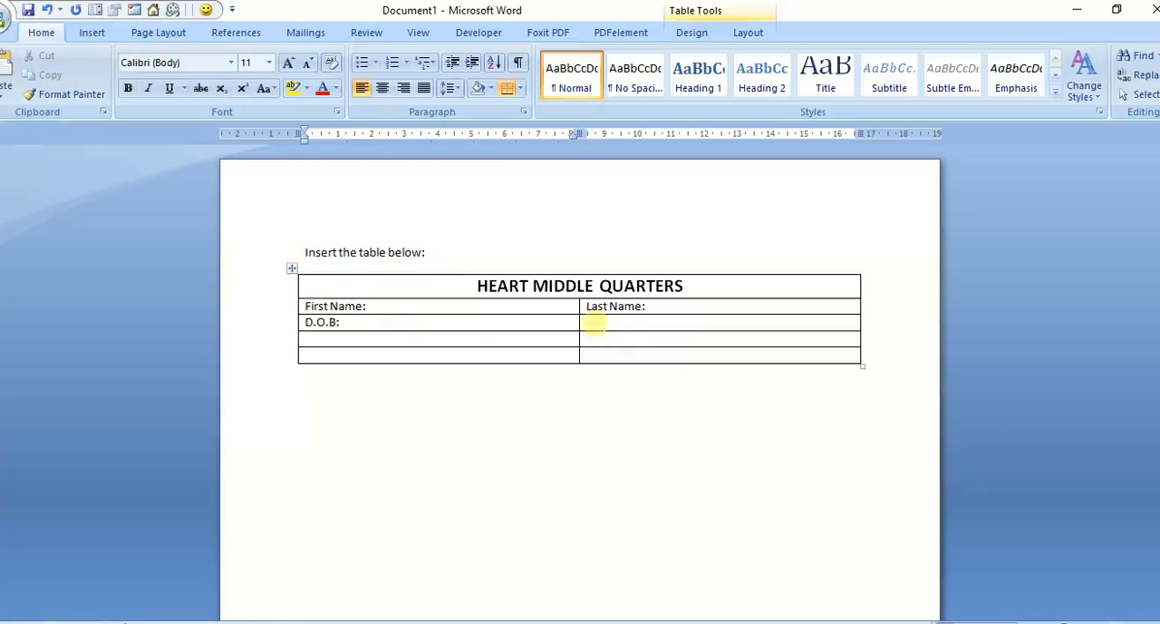
{"action": "left_click", "coordinate": [591, 323]}
{"action": "type", "text": "tEL"}
{"action": "key", "text": "BackSpace"}
{"action": "key", "text": "BackSpace"}
{"action": "key", "text": "BackSpace"}
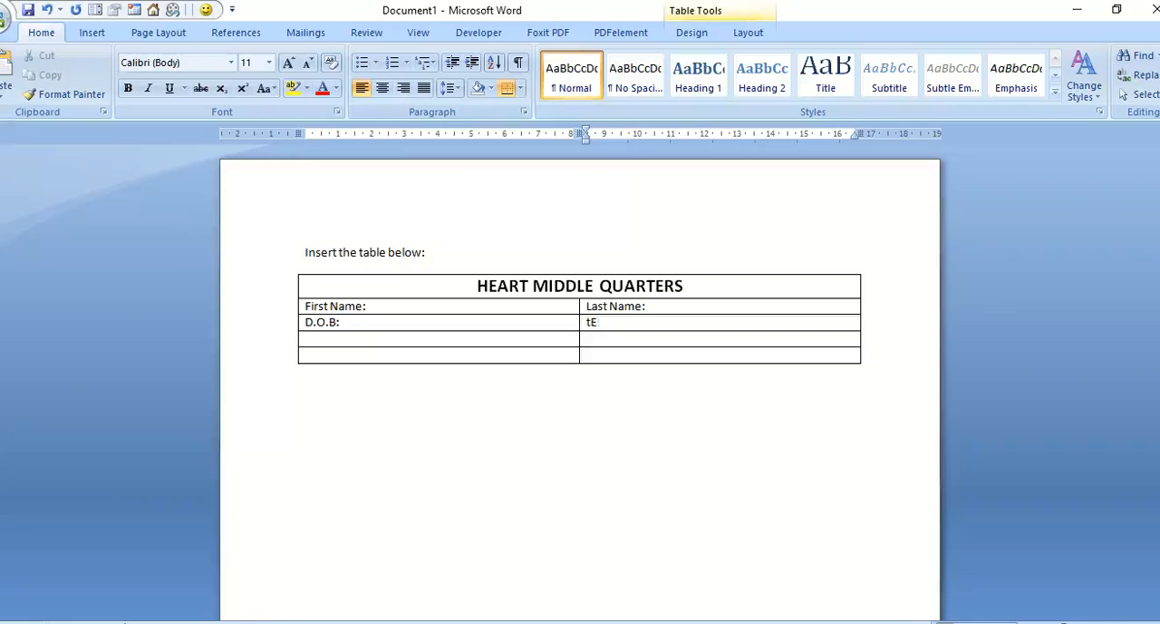
{"action": "type", "text": "Tel:"}
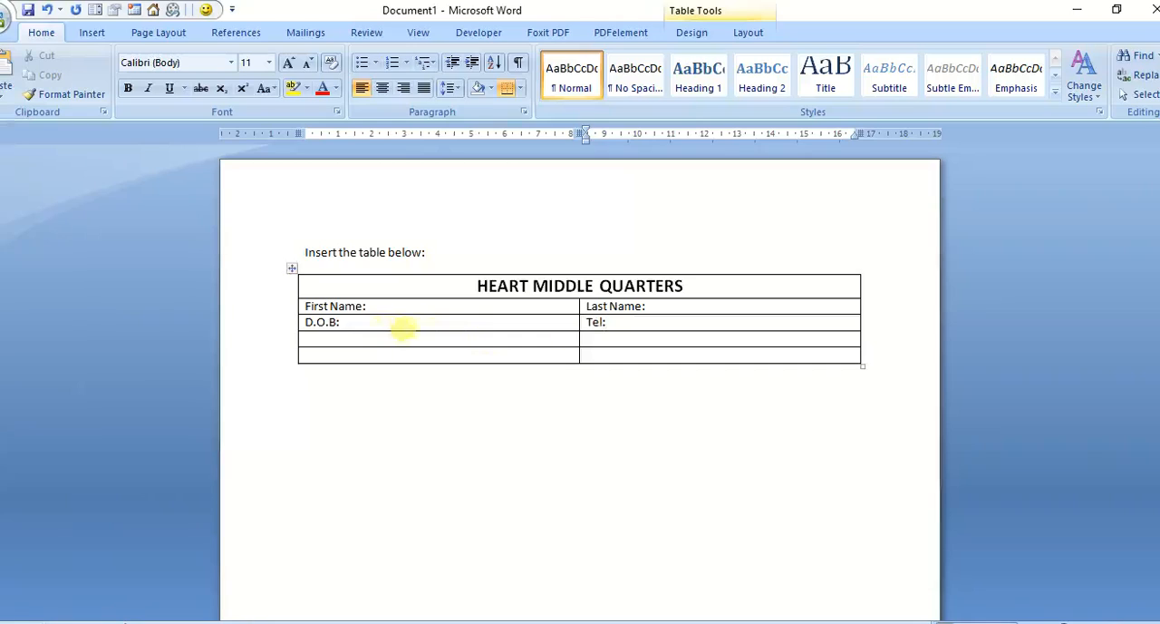
Step: Fill the fourth row with "Gender:" followed by widely spaced options M and F, and "Program:" in the second column
{"action": "left_click", "coordinate": [358, 335]}
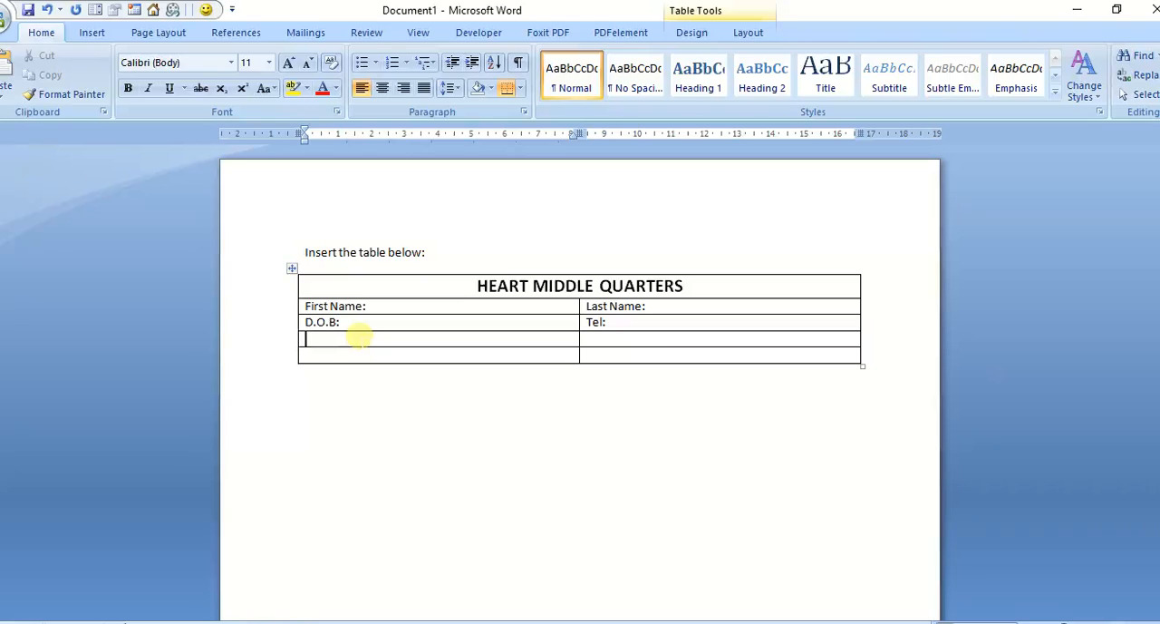
{"action": "type", "text": "Gender"}
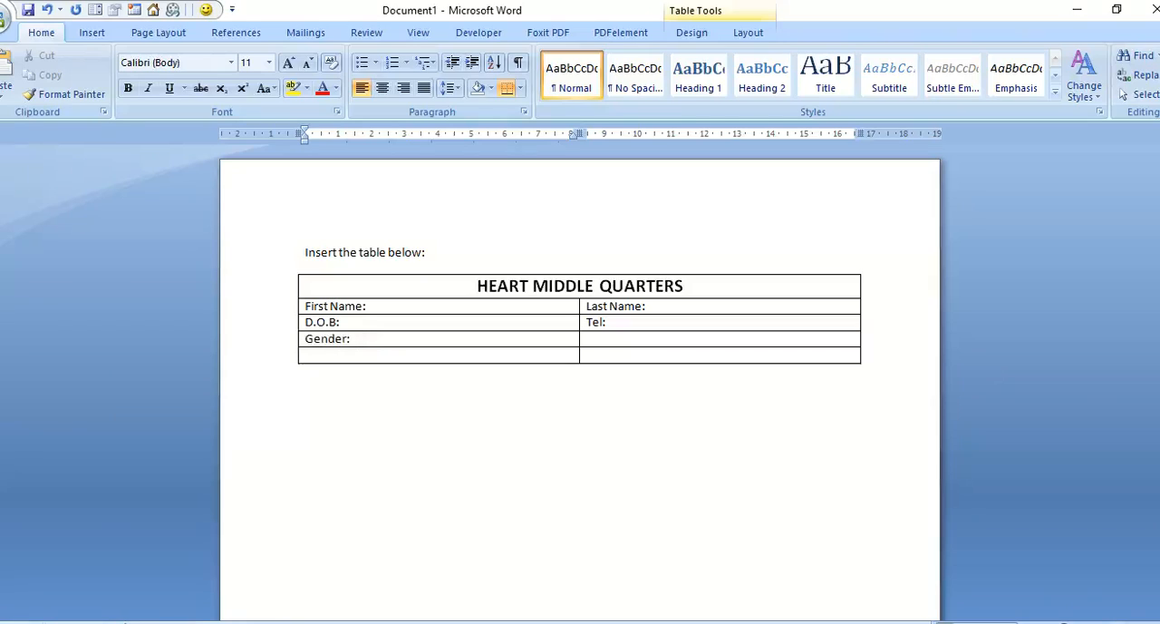
{"action": "type", "text": ":  M            F"}
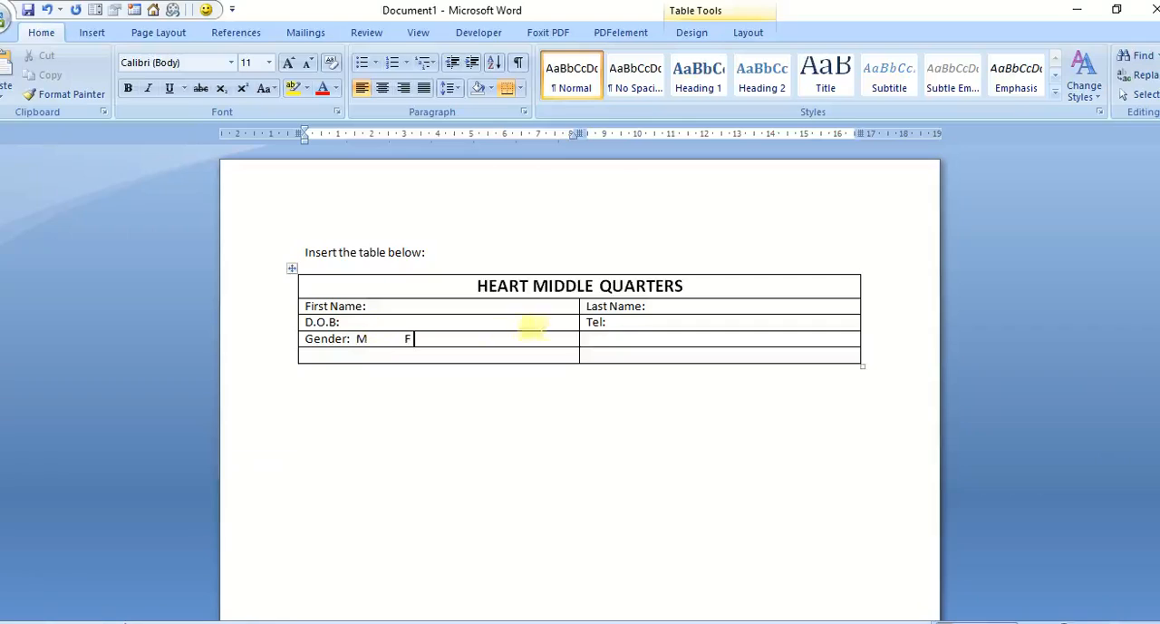
{"action": "left_click", "coordinate": [587, 339]}
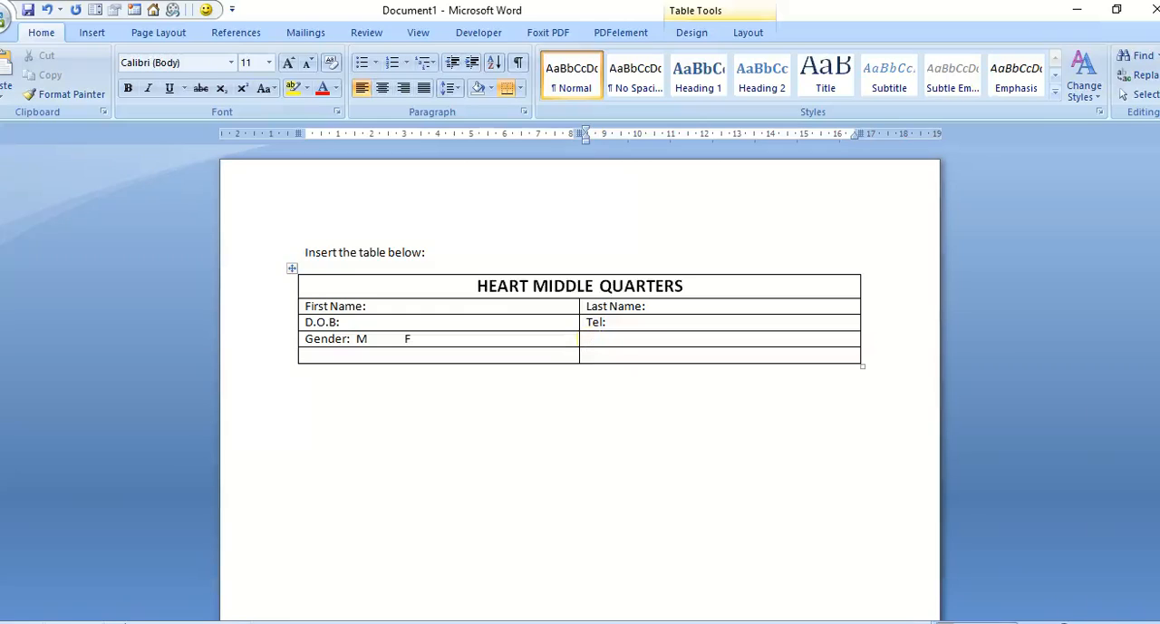
{"action": "type", "text": "Program:"}
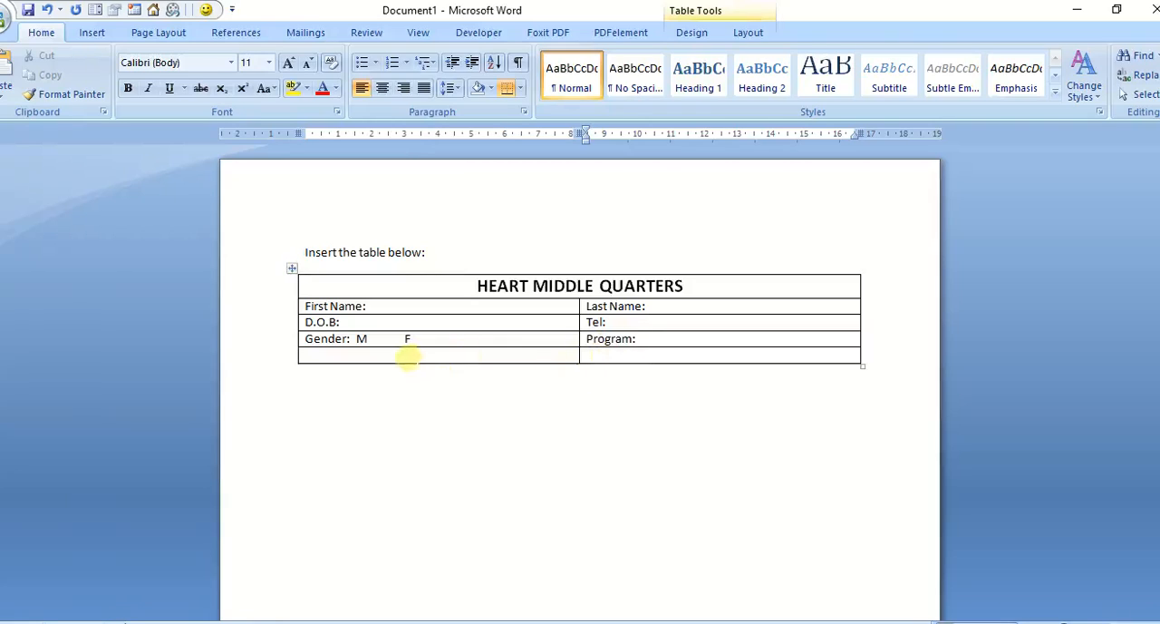
Step: Enter "Address:" in the first cell of the last row, with "Parish" on a new line below it
{"action": "left_click", "coordinate": [407, 356]}
{"action": "type", "text": "A"}
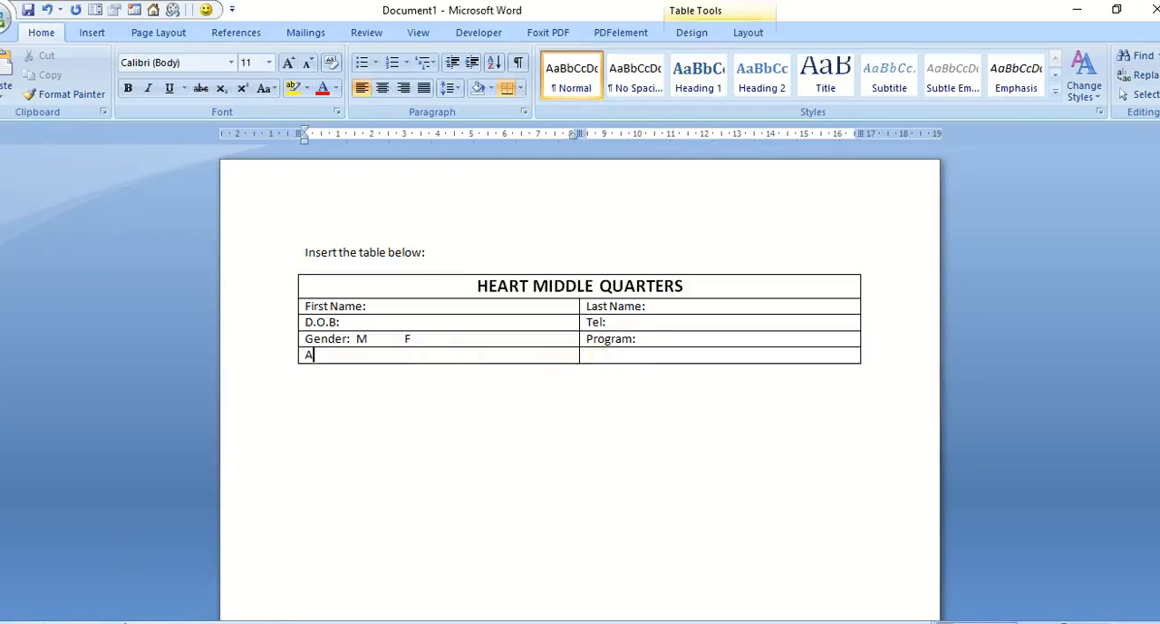
{"action": "type", "text": "ddress:"}
{"action": "key", "text": "Return"}
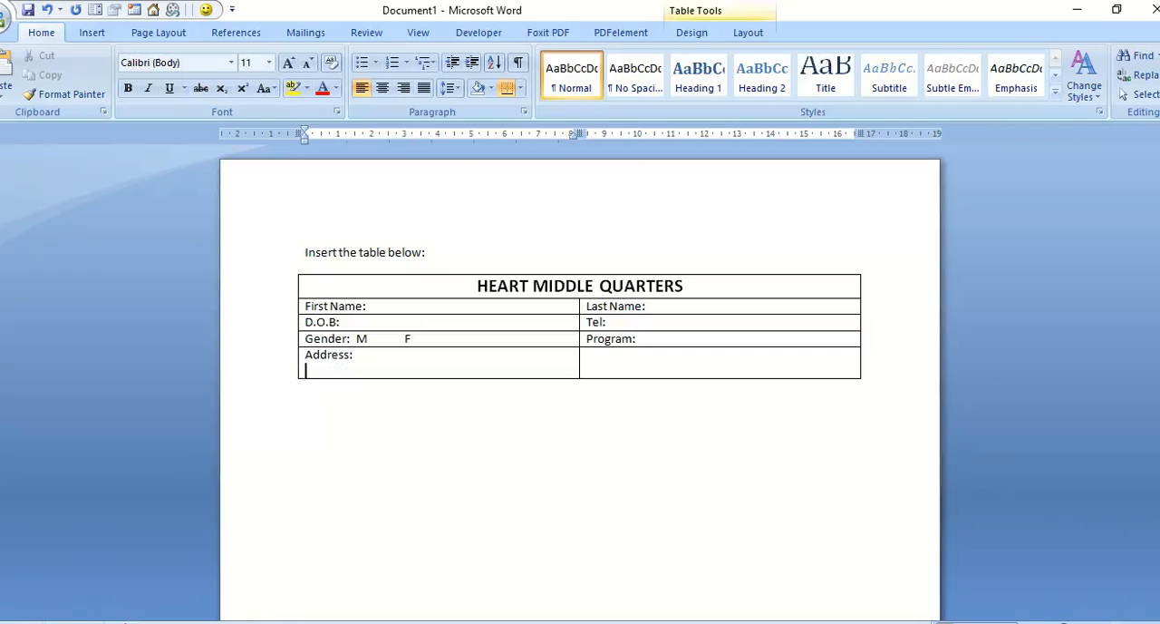
{"action": "type", "text": "Parish"}
Step: Merge the two cells of the table's last row and add a colon after "Parish"
{"action": "left_click_drag", "start_coordinate": [623, 371], "coordinate": [548, 364]}
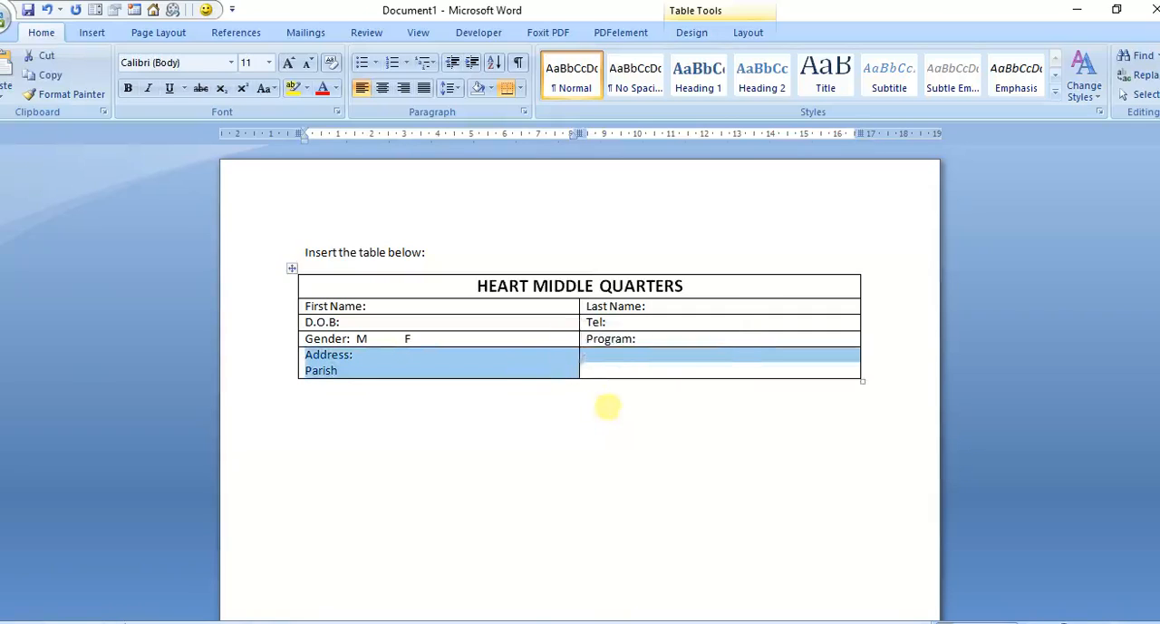
{"action": "left_click", "coordinate": [604, 406]}
{"action": "left_click_drag", "start_coordinate": [642, 362], "coordinate": [536, 363]}
{"action": "right_click", "coordinate": [518, 366]}
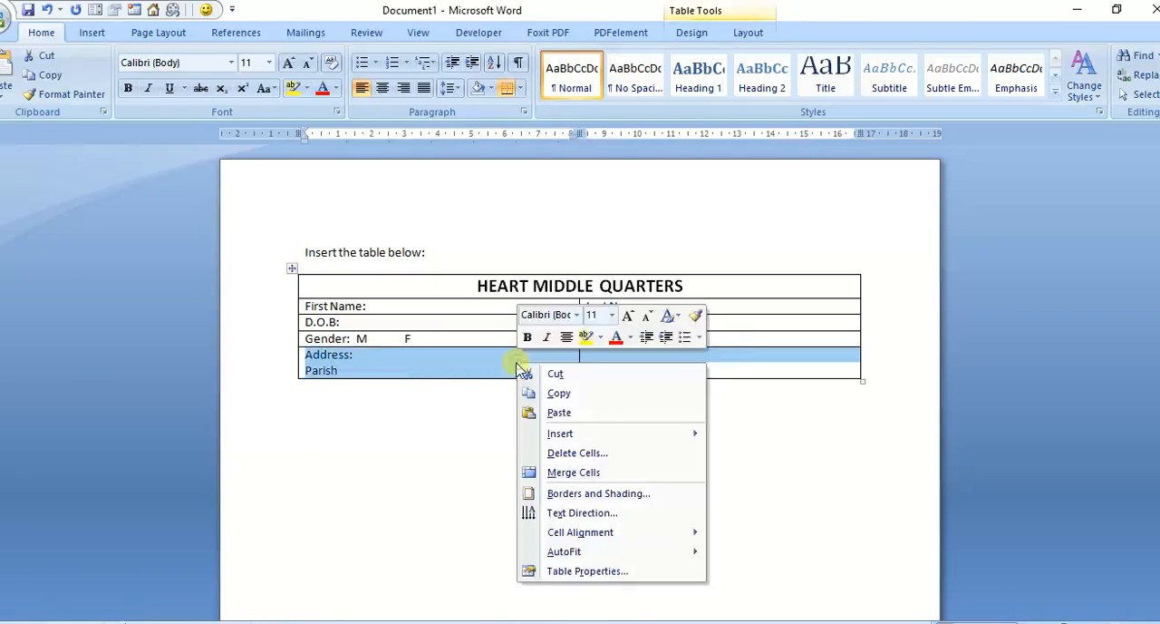
{"action": "left_click", "coordinate": [573, 477]}
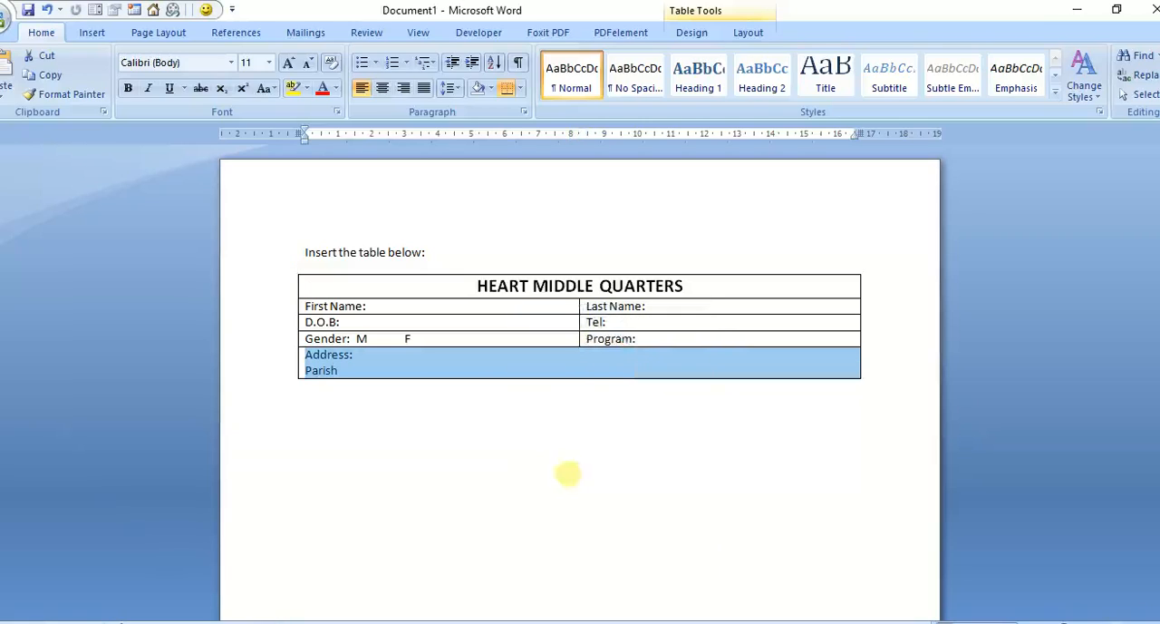
{"action": "left_click", "coordinate": [341, 371]}
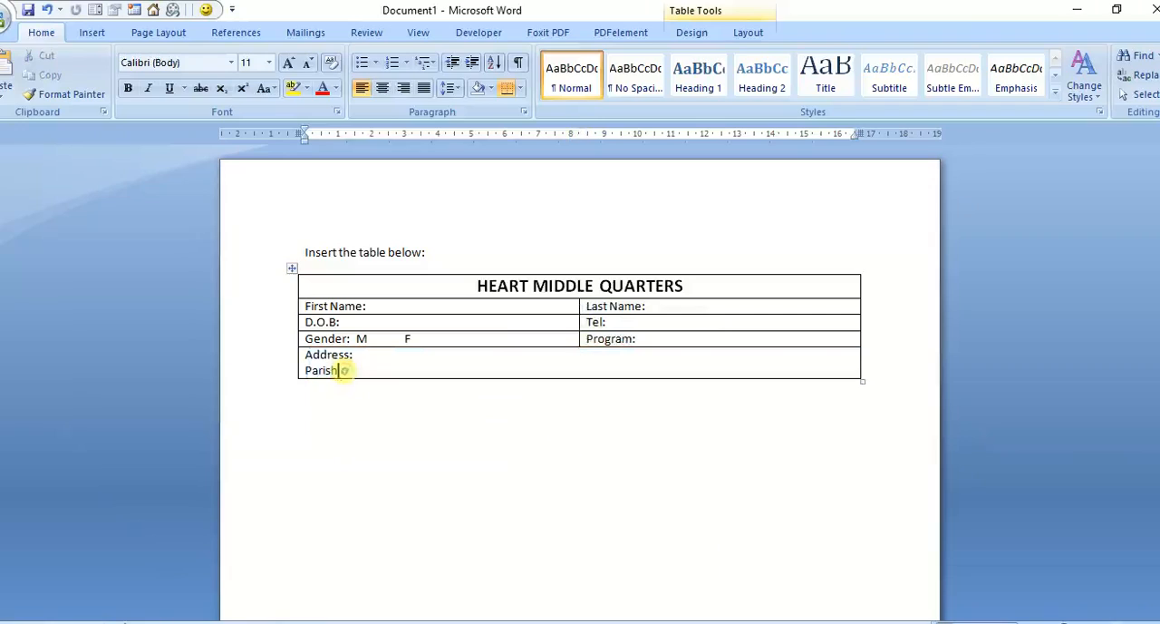
{"action": "type", "text": ":"}
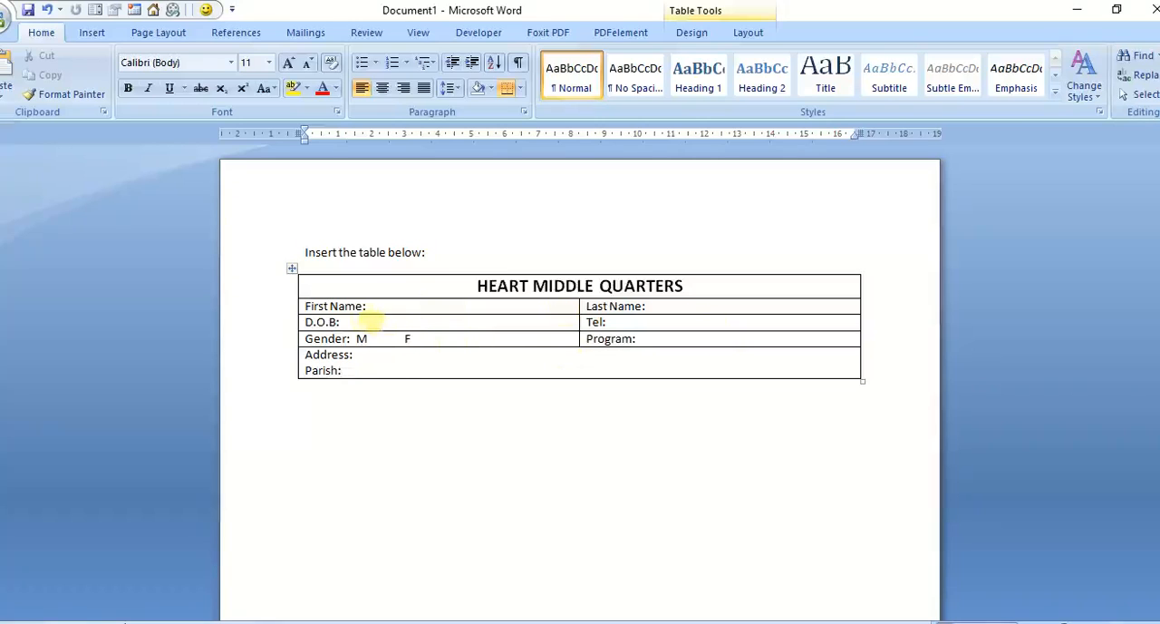
Step: Make the first-column labels "First Name:", "D.O.B:", "Gender:", "Address:" and "Parish:" bold, leaving the M and F options regular
{"action": "left_click_drag", "start_coordinate": [366, 306], "coordinate": [305, 306]}
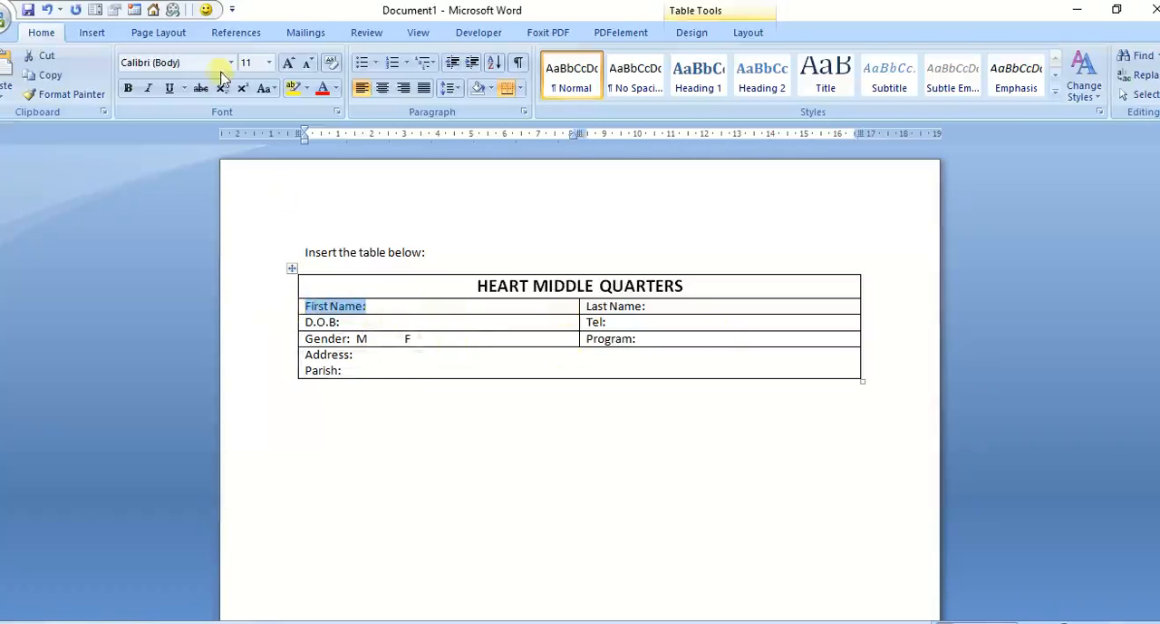
{"action": "left_click", "coordinate": [128, 88]}
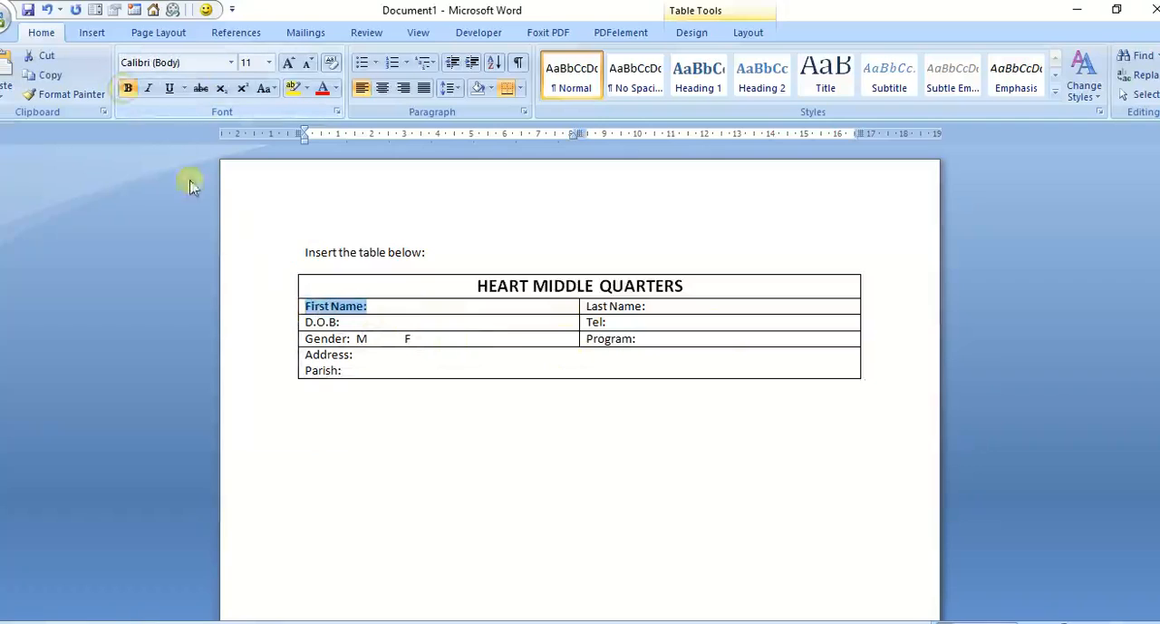
{"action": "left_click_drag", "start_coordinate": [342, 322], "coordinate": [305, 322]}
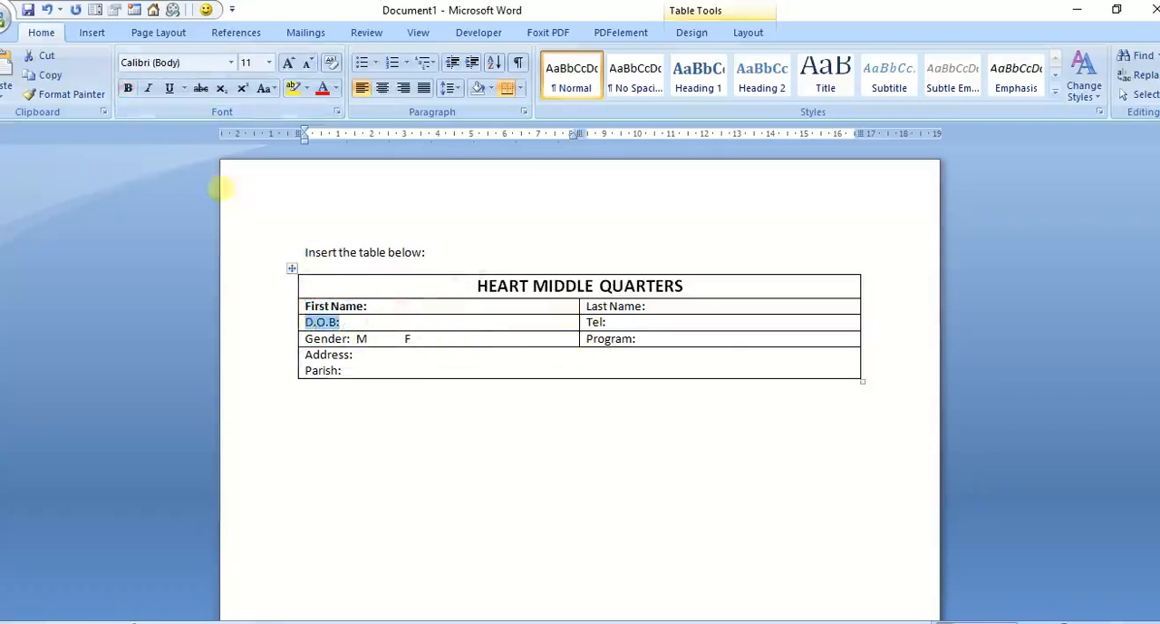
{"action": "left_click", "coordinate": [128, 88]}
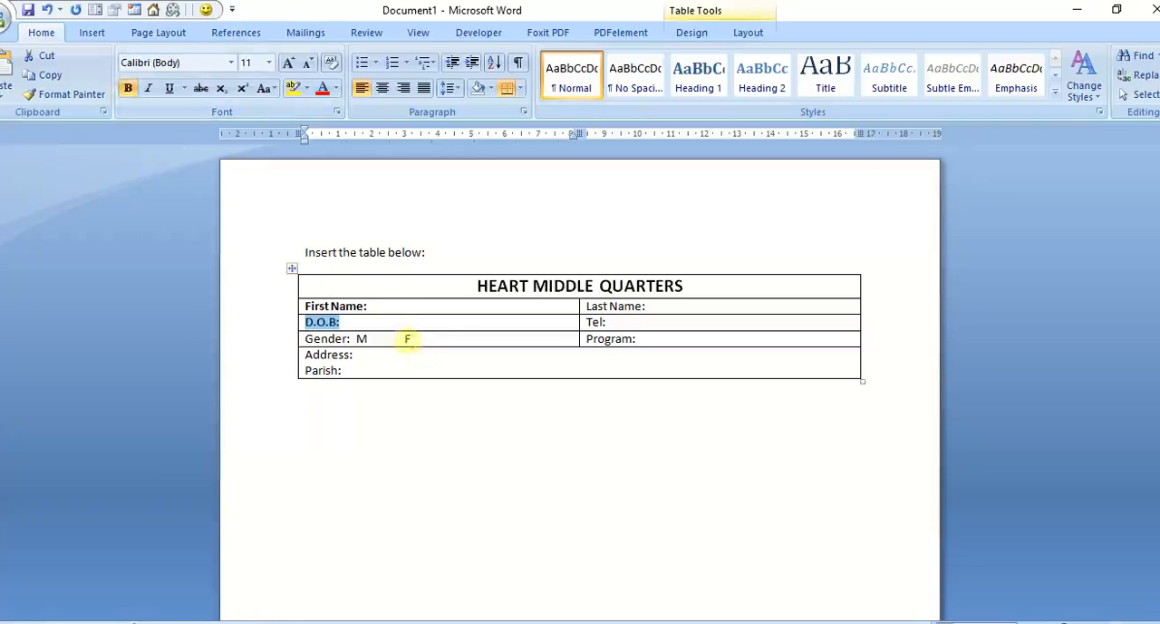
{"action": "left_click_drag", "start_coordinate": [354, 338], "coordinate": [305, 339]}
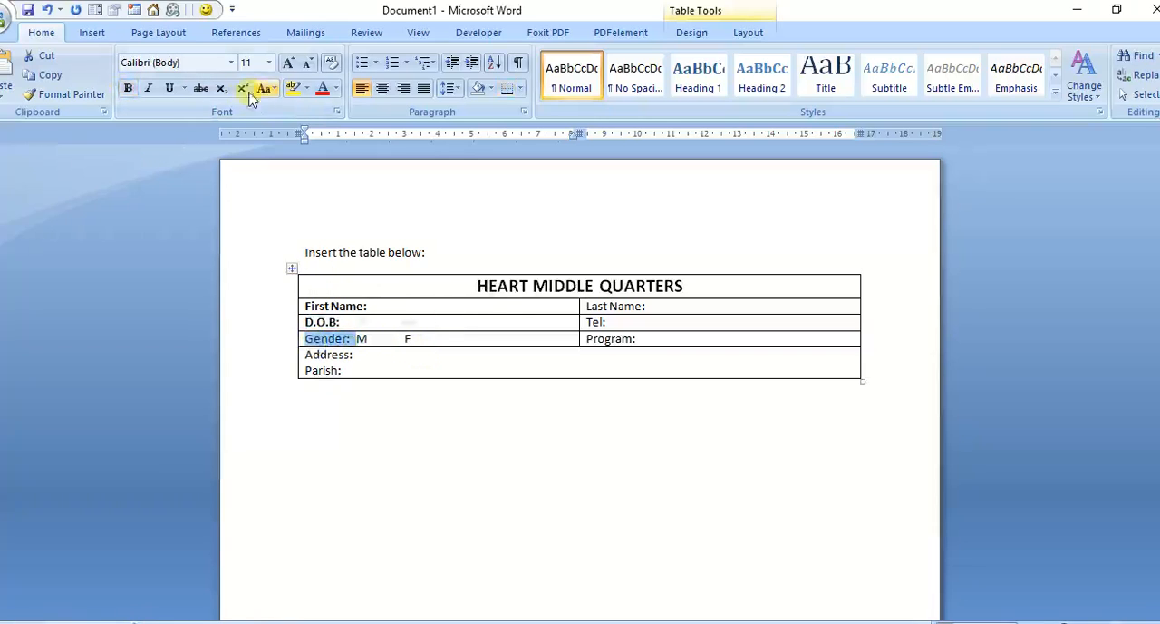
{"action": "left_click", "coordinate": [128, 88]}
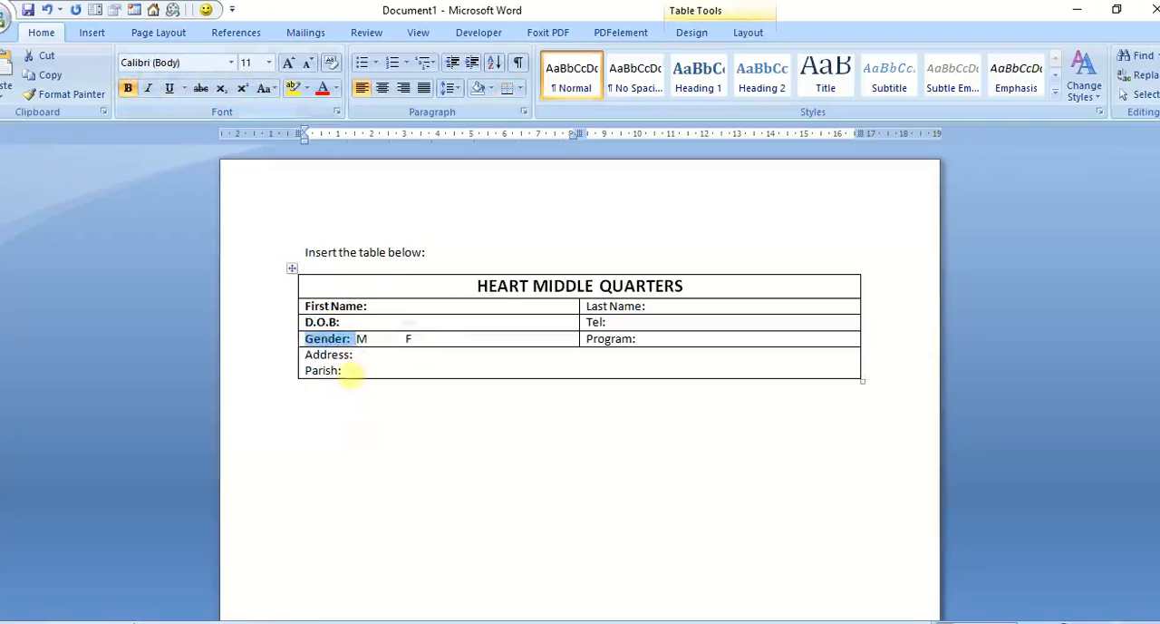
{"action": "left_click_drag", "start_coordinate": [343, 372], "coordinate": [305, 355]}
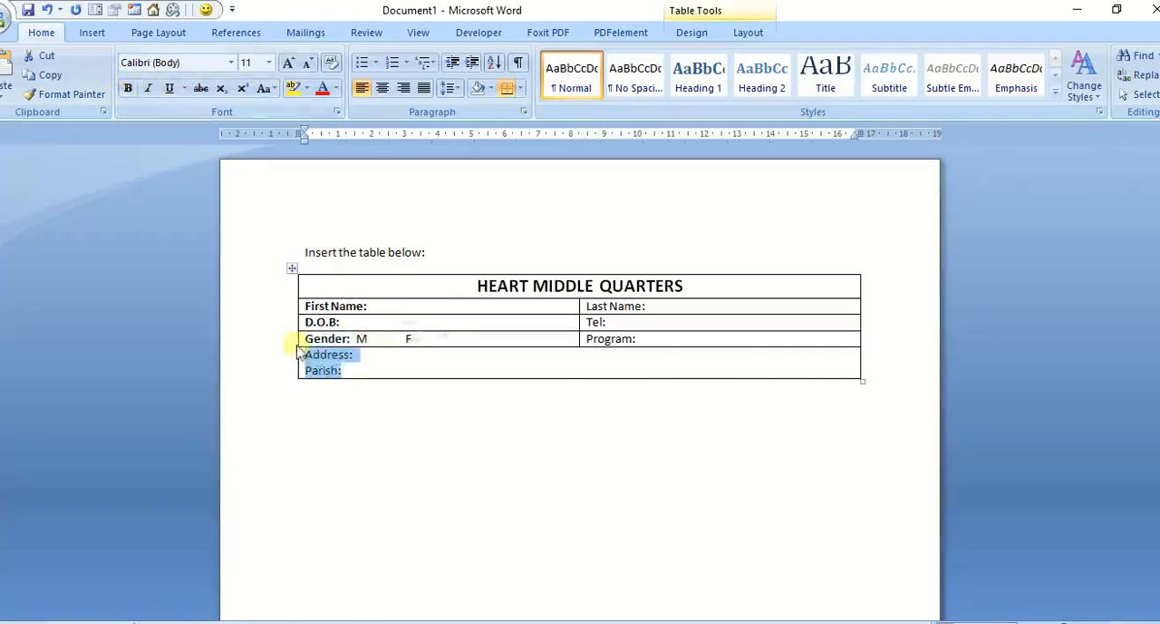
{"action": "left_click", "coordinate": [126, 88]}
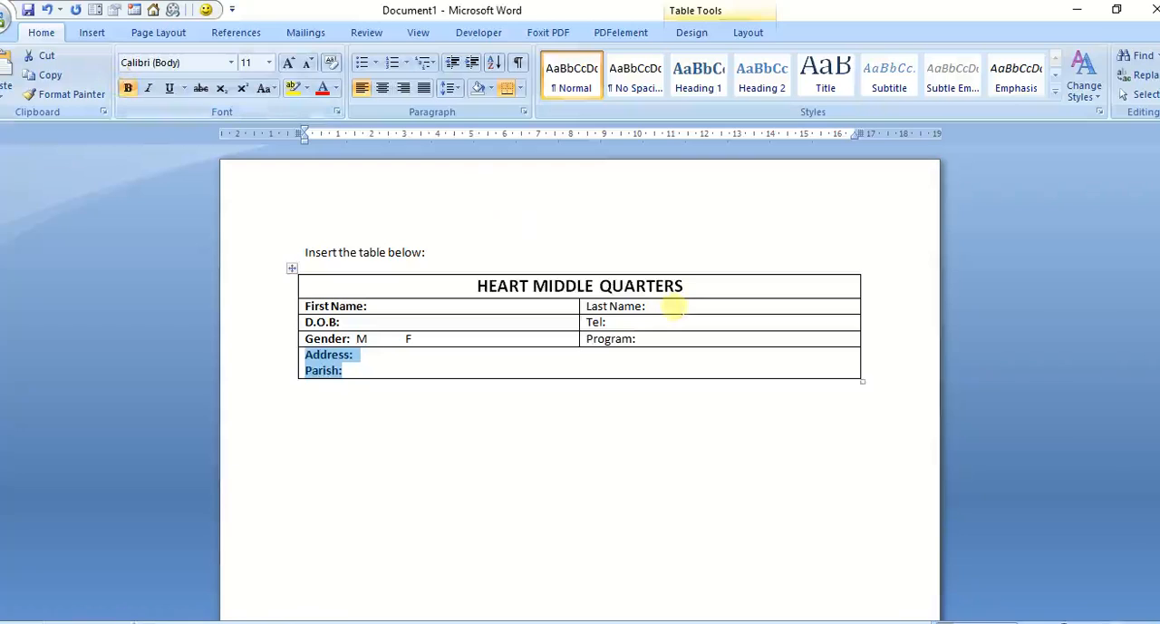
Step: Make the second-column labels "Last Name:", "Tel:" and "Program:" bold
{"action": "left_click_drag", "start_coordinate": [663, 305], "coordinate": [610, 306]}
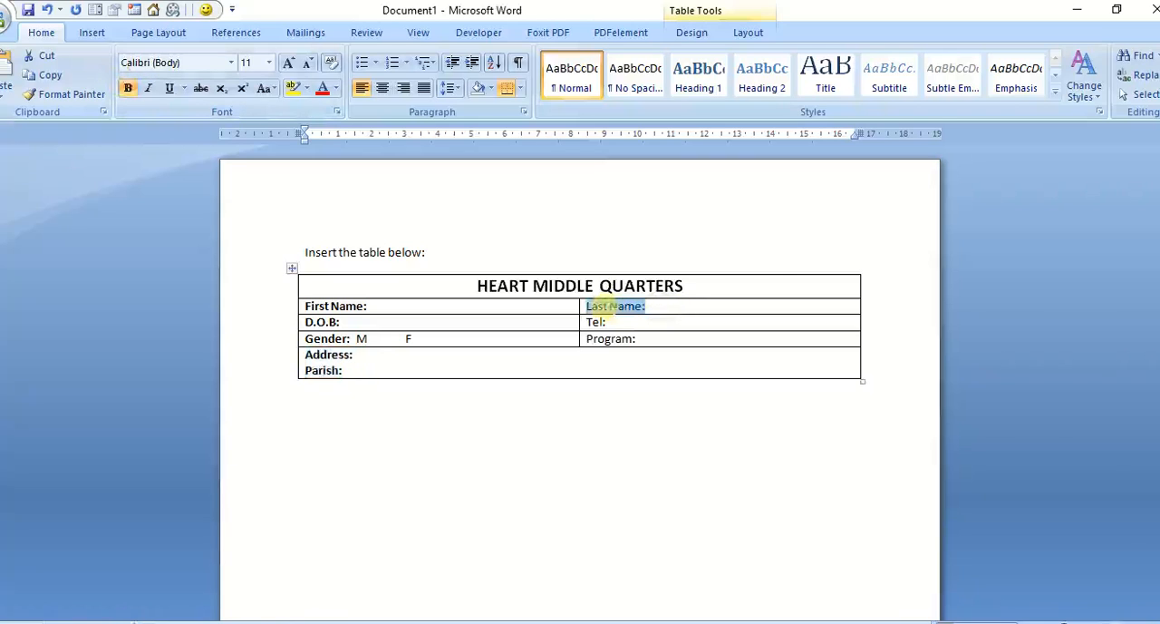
{"action": "left_click", "coordinate": [128, 88]}
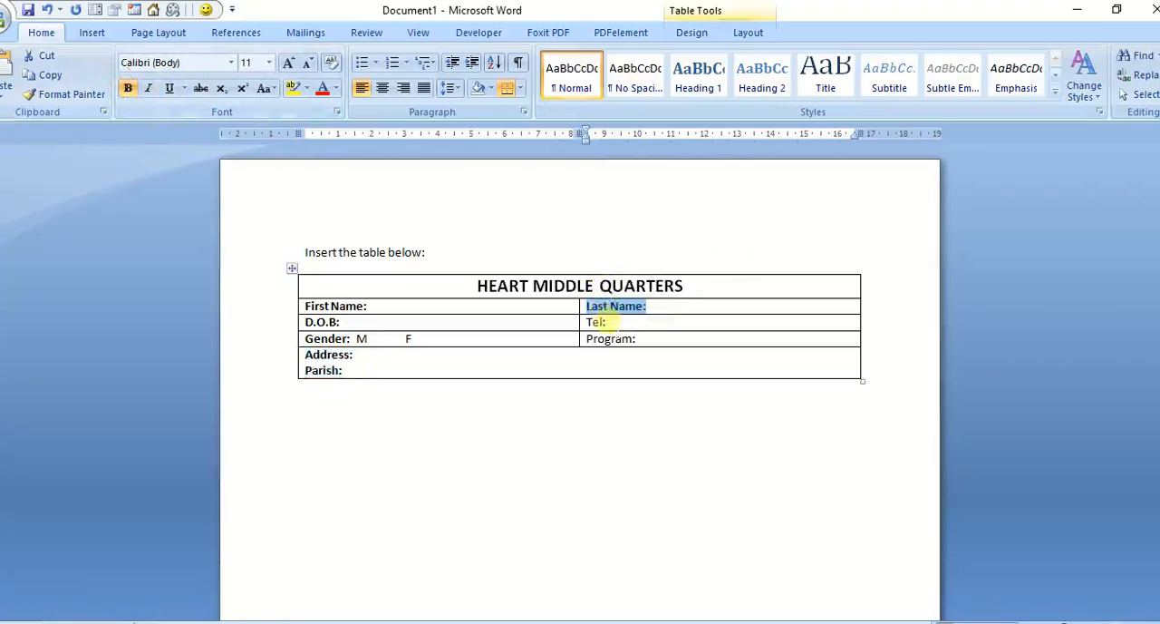
{"action": "left_click_drag", "start_coordinate": [606, 323], "coordinate": [585, 323]}
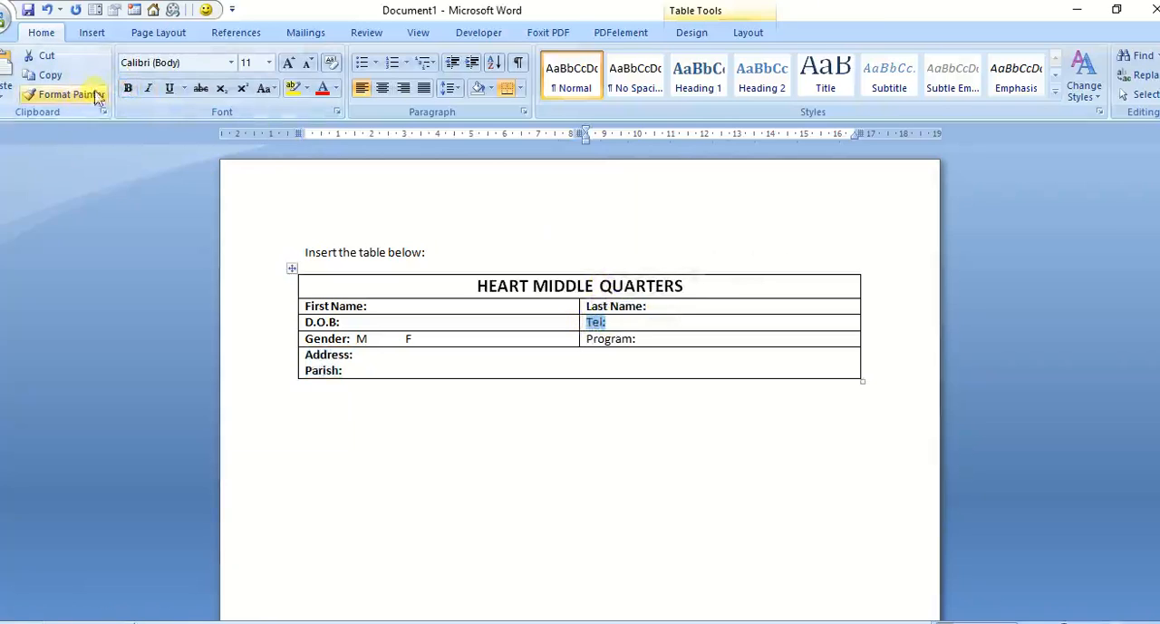
{"action": "left_click", "coordinate": [127, 88]}
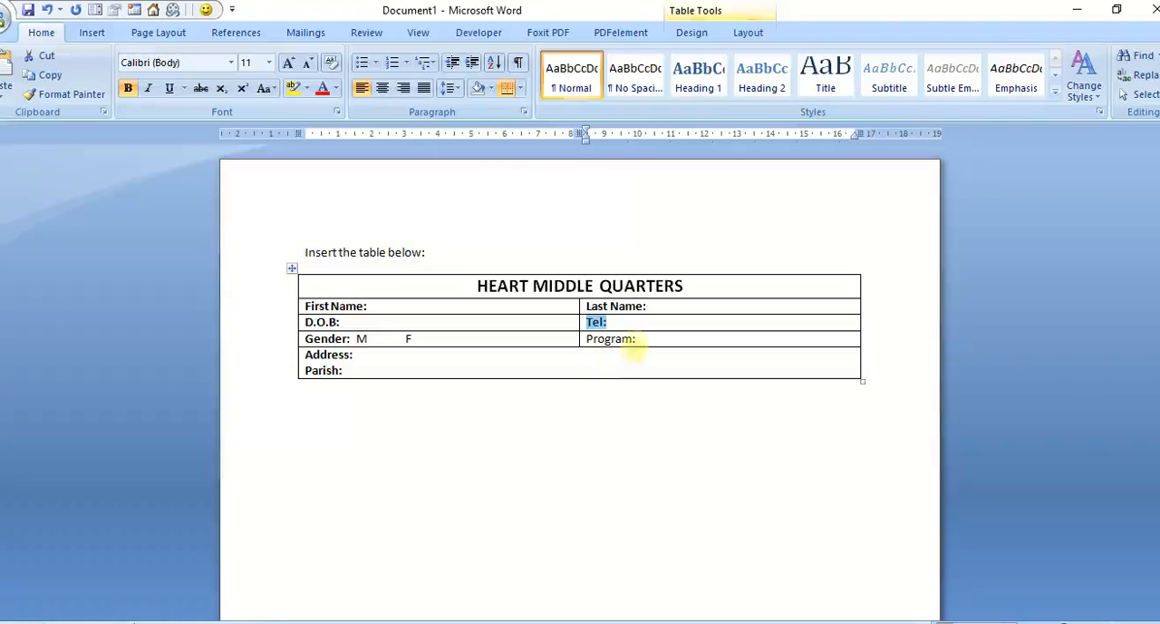
{"action": "left_click_drag", "start_coordinate": [632, 341], "coordinate": [587, 339]}
{"action": "left_click", "coordinate": [621, 337]}
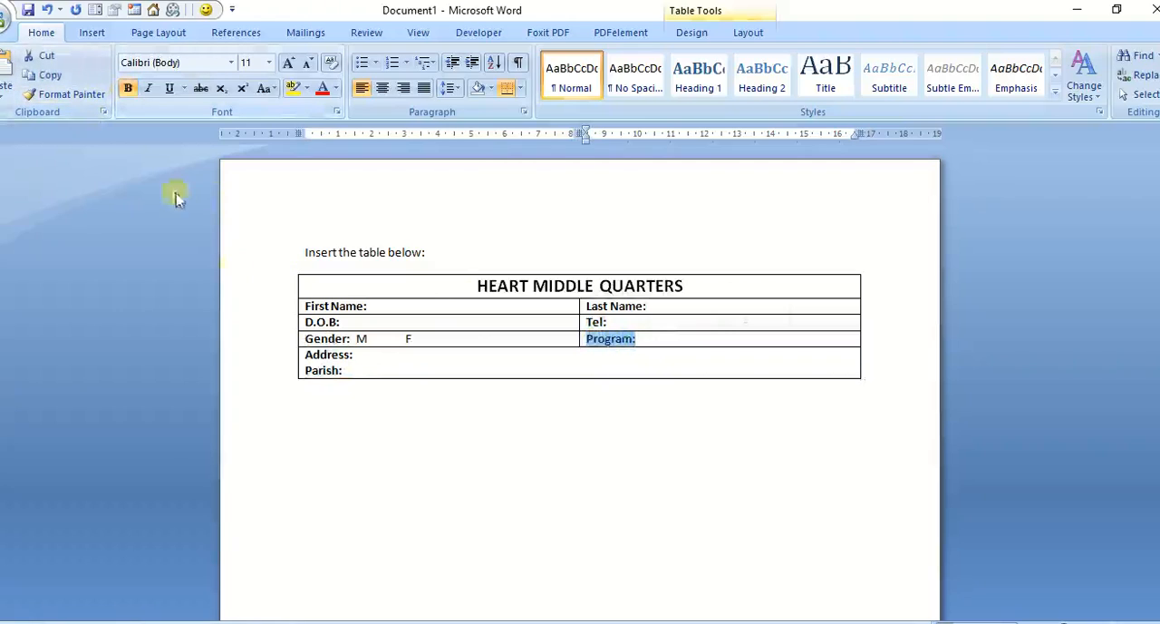
{"action": "left_click", "coordinate": [351, 411]}
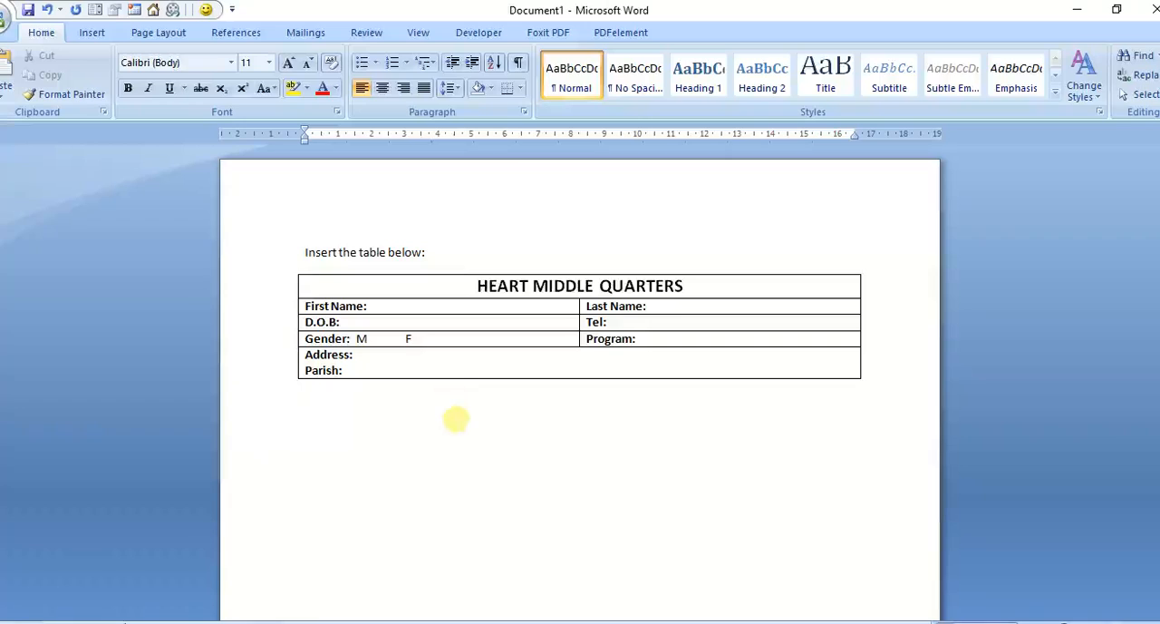